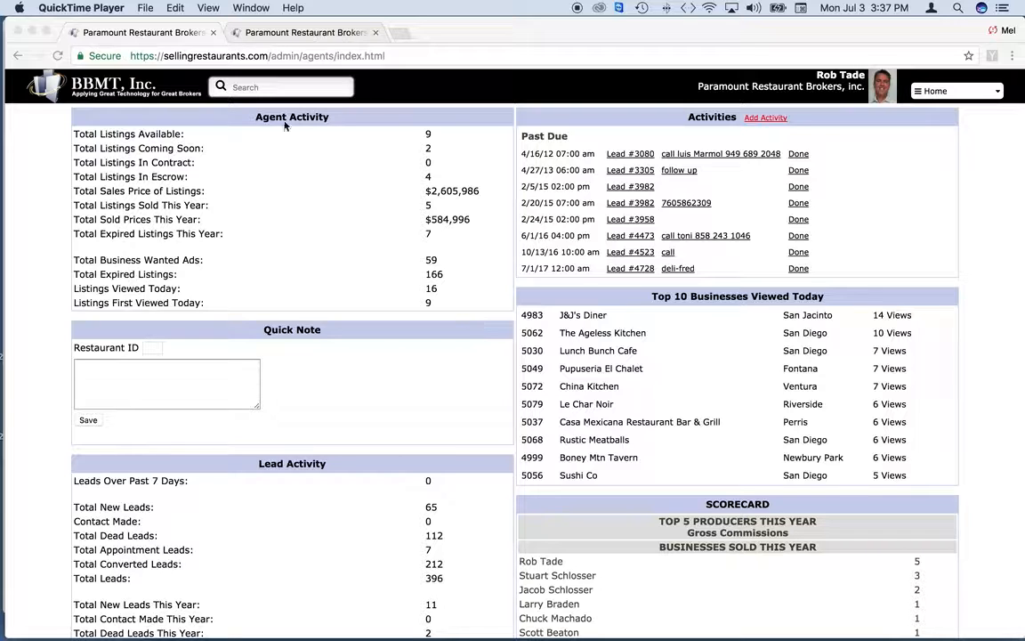
{"action": "left_click", "coordinate": [244, 88]}
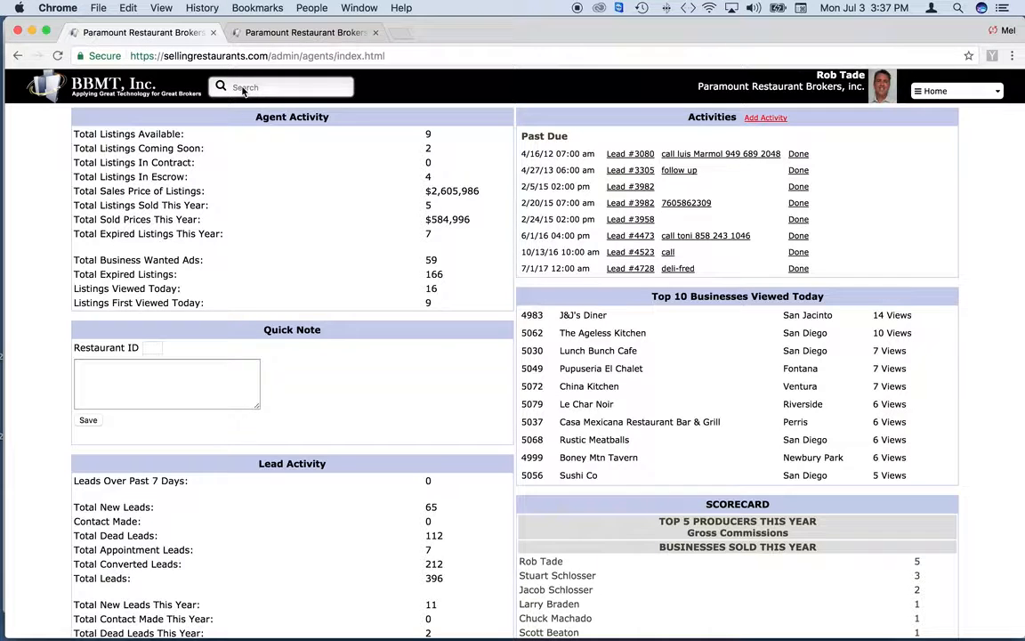
{"action": "left_click", "coordinate": [253, 88]}
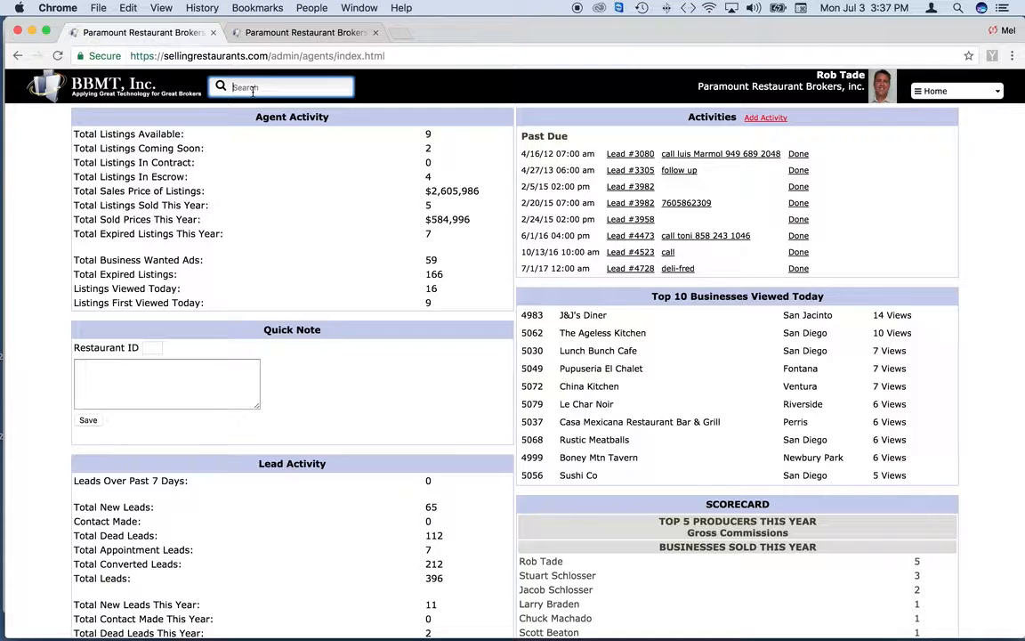
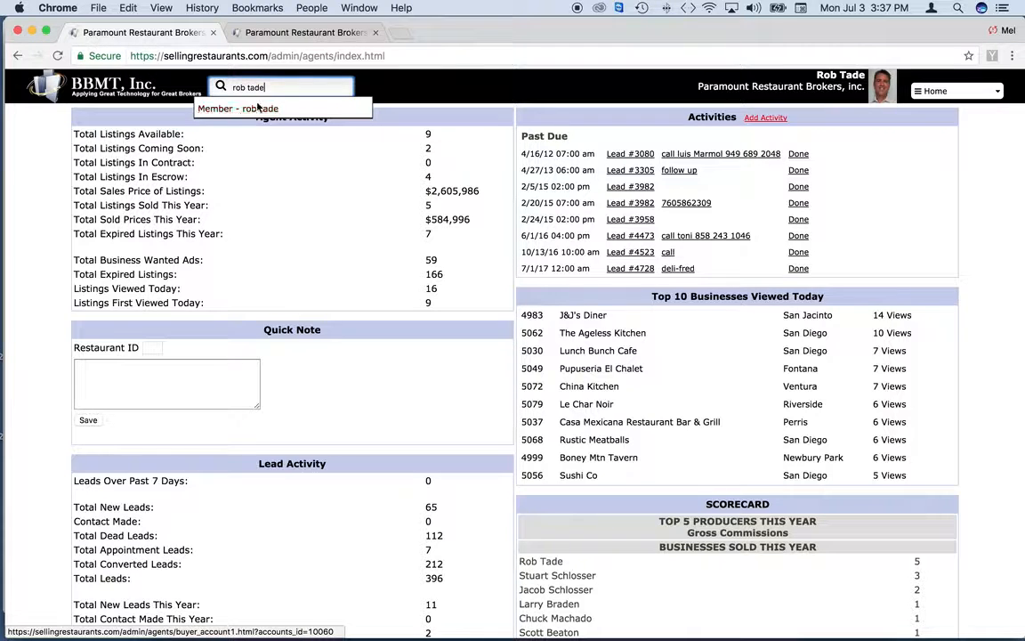
{"action": "left_click_drag", "start_coordinate": [268, 87], "coordinate": [185, 85]}
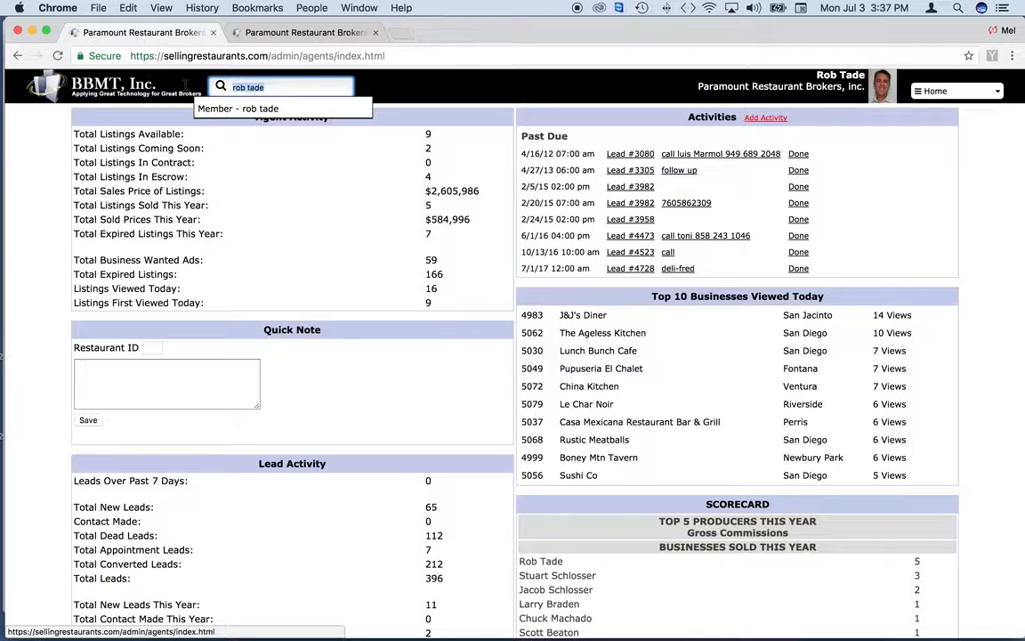
{"action": "type", "text": "pizza"}
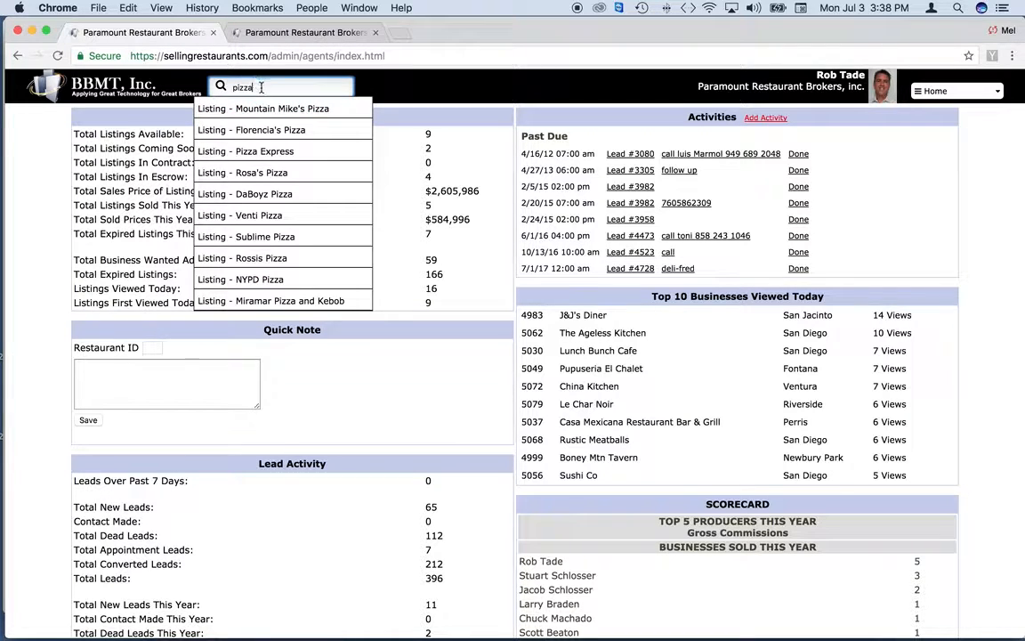
{"action": "left_click_drag", "start_coordinate": [260, 87], "coordinate": [211, 87]}
{"action": "key", "text": "BackSpace"}
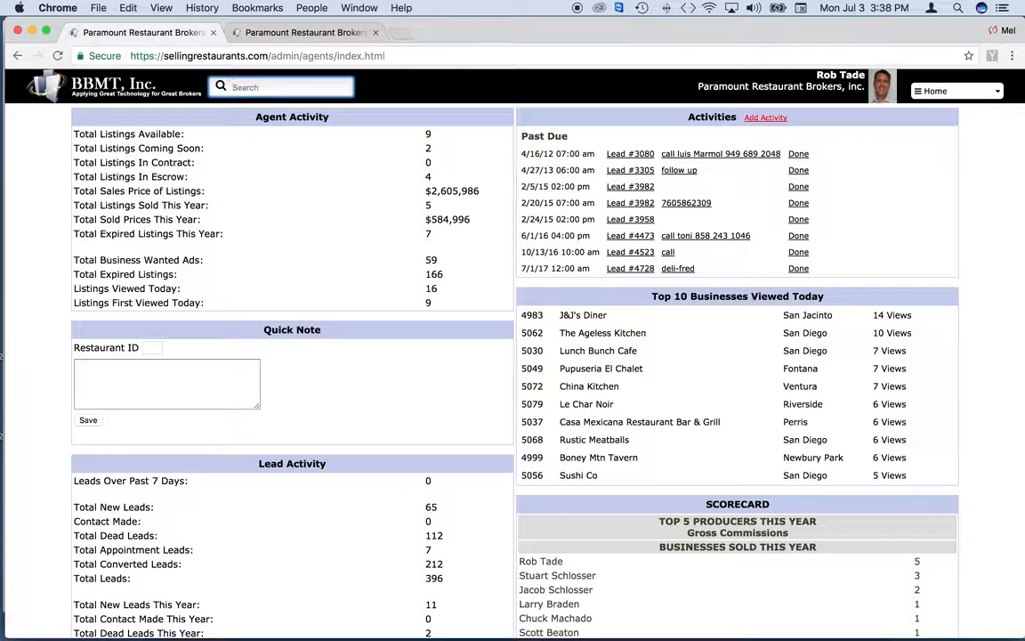
{"action": "type", "text": "4178"}
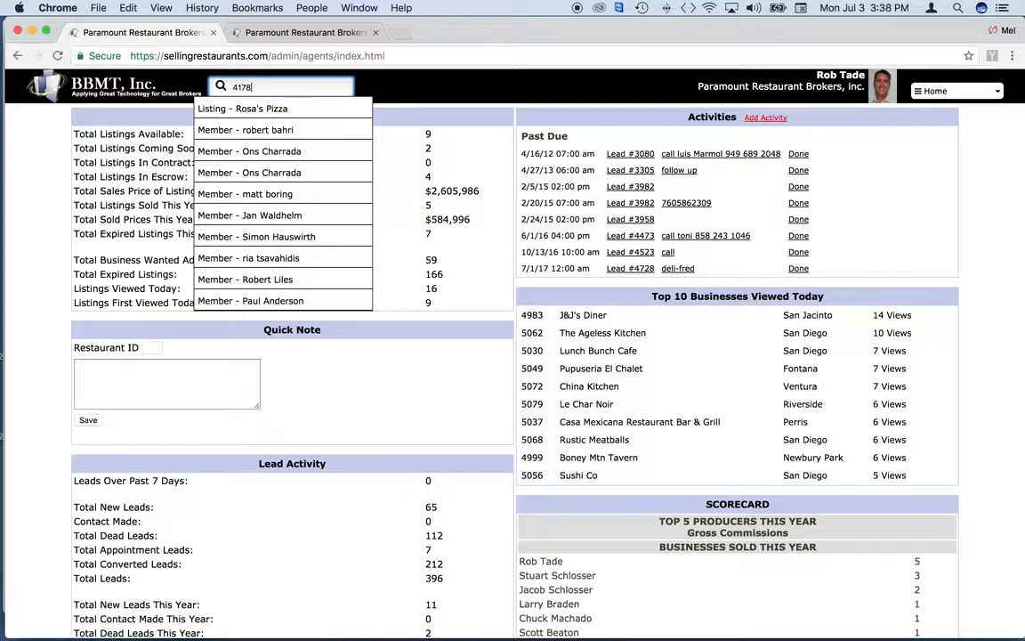
{"action": "double_click", "coordinate": [262, 86]}
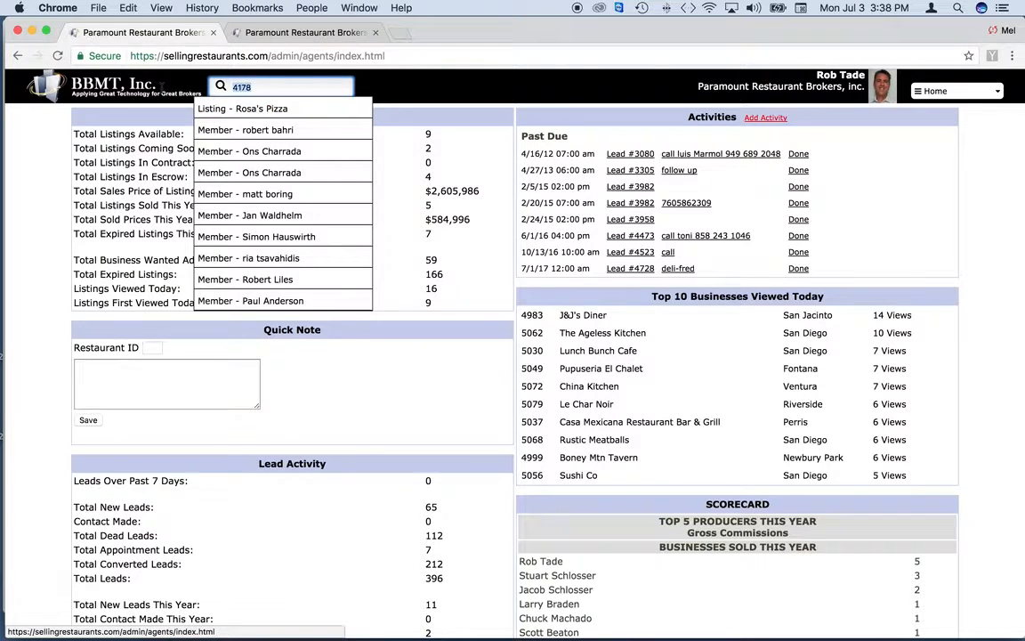
{"action": "key", "text": "BackSpace"}
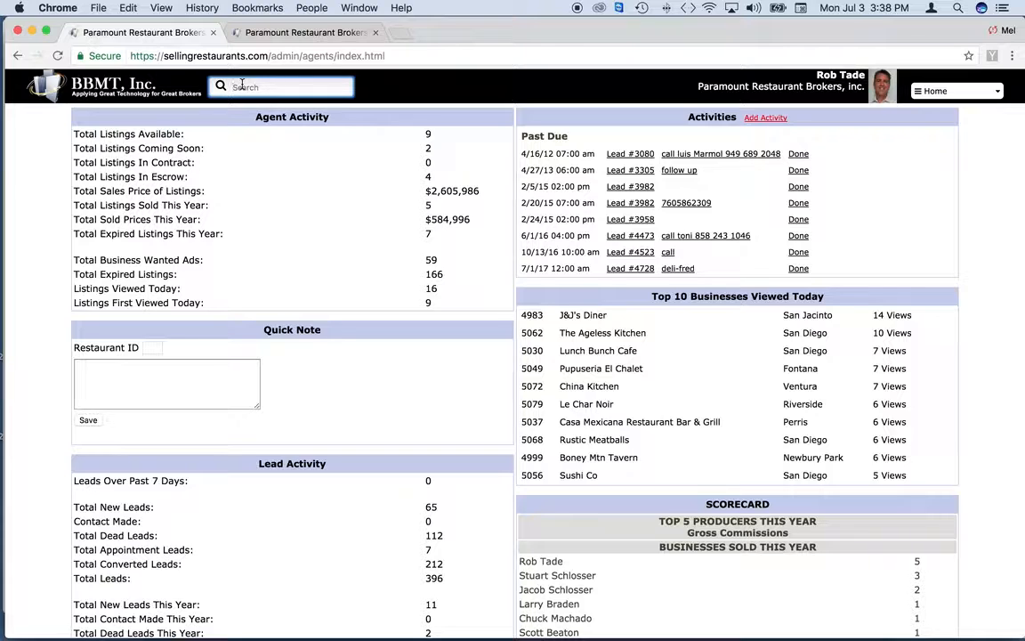
{"action": "left_click", "coordinate": [908, 197]}
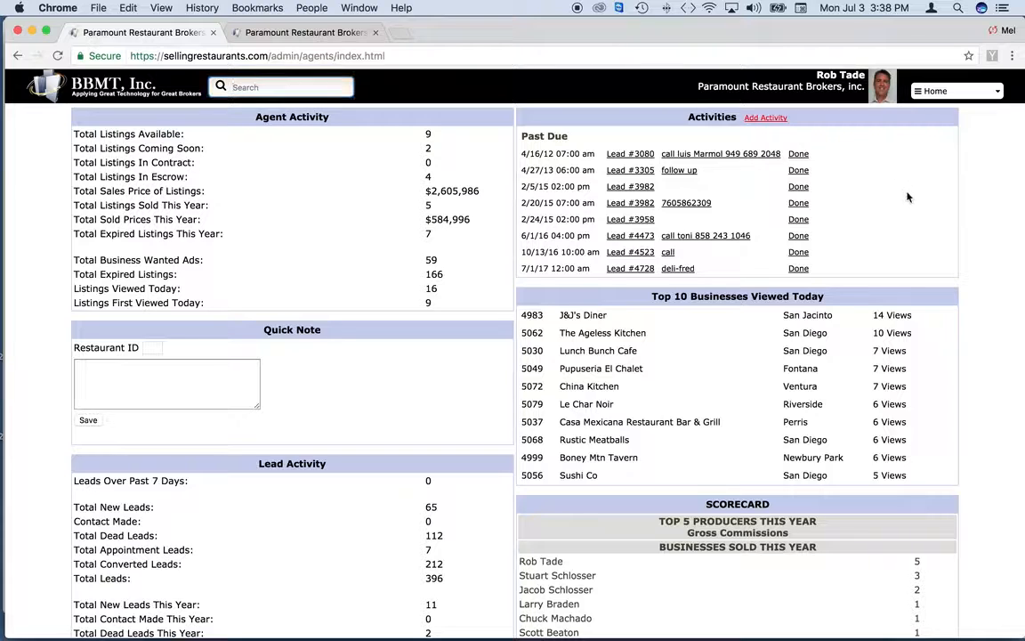
Switch to the Buyers board from the top-right navigation dropdown and look over the columns
{"action": "left_click", "coordinate": [957, 93]}
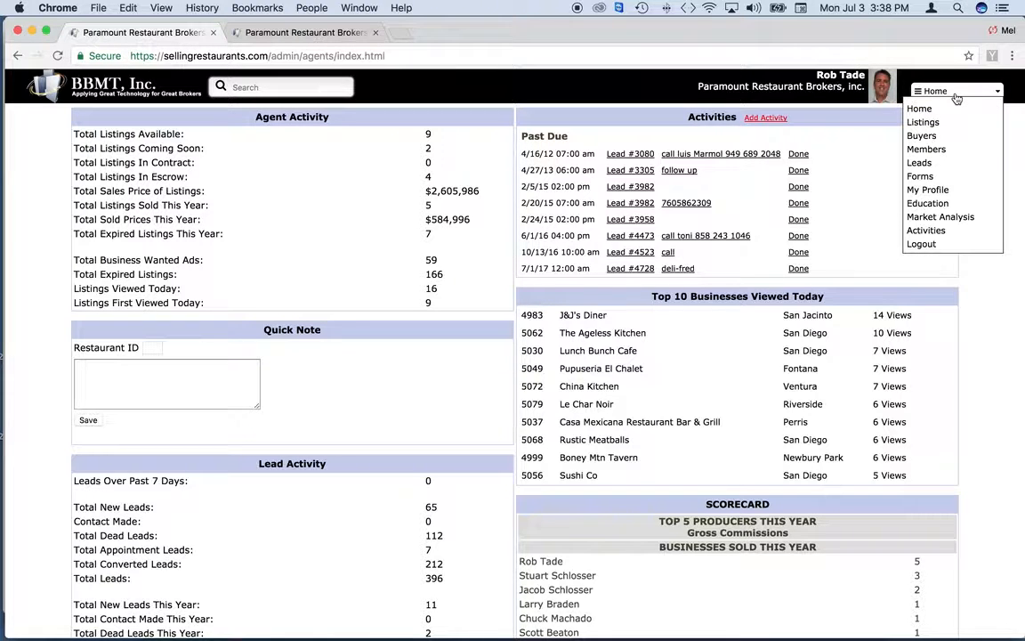
{"action": "left_click", "coordinate": [921, 135]}
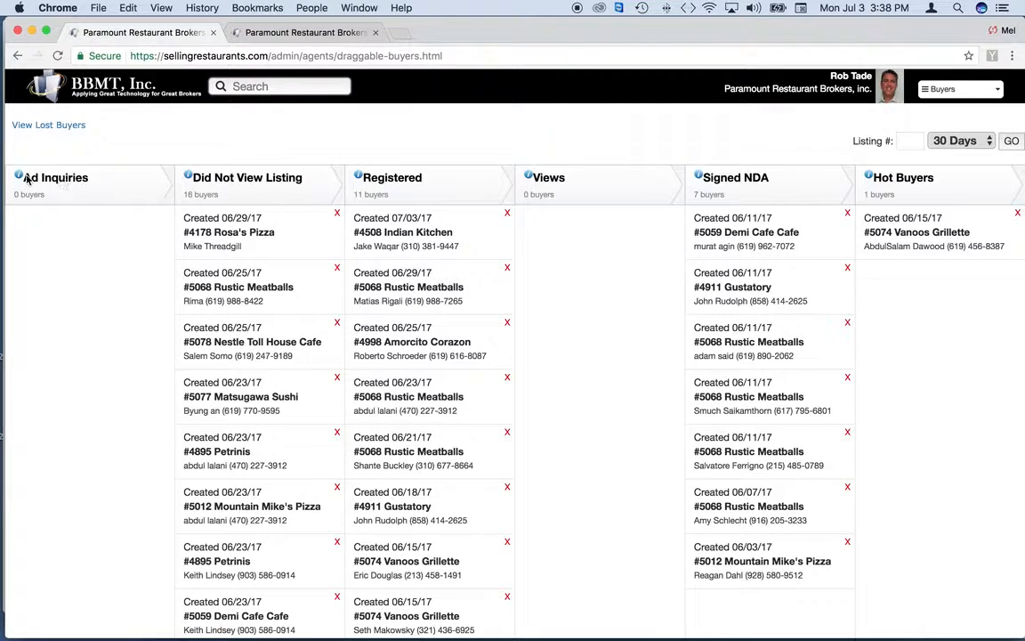
{"action": "mouse_move", "coordinate": [22, 179]}
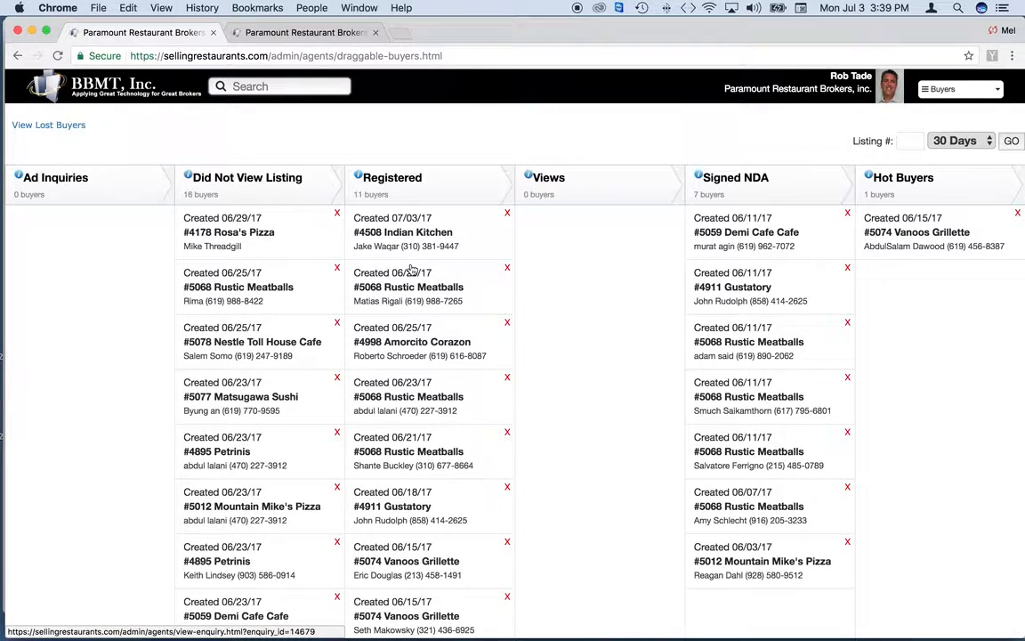
{"action": "scroll", "coordinate": [431, 490], "scroll_direction": "down", "scroll_amount": 5}
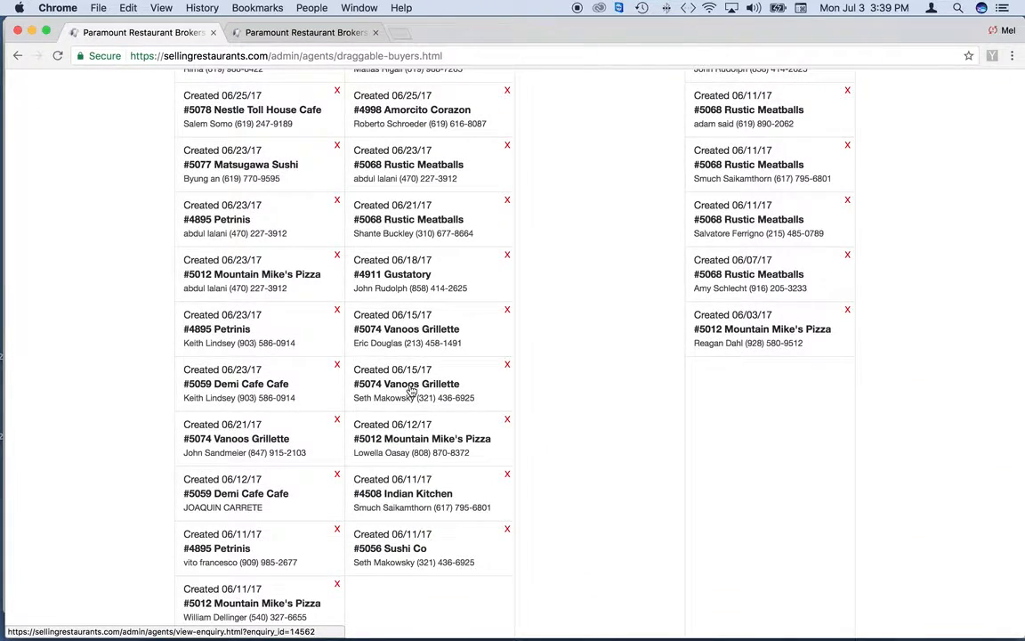
{"action": "scroll", "coordinate": [411, 395], "scroll_direction": "up", "scroll_amount": 5}
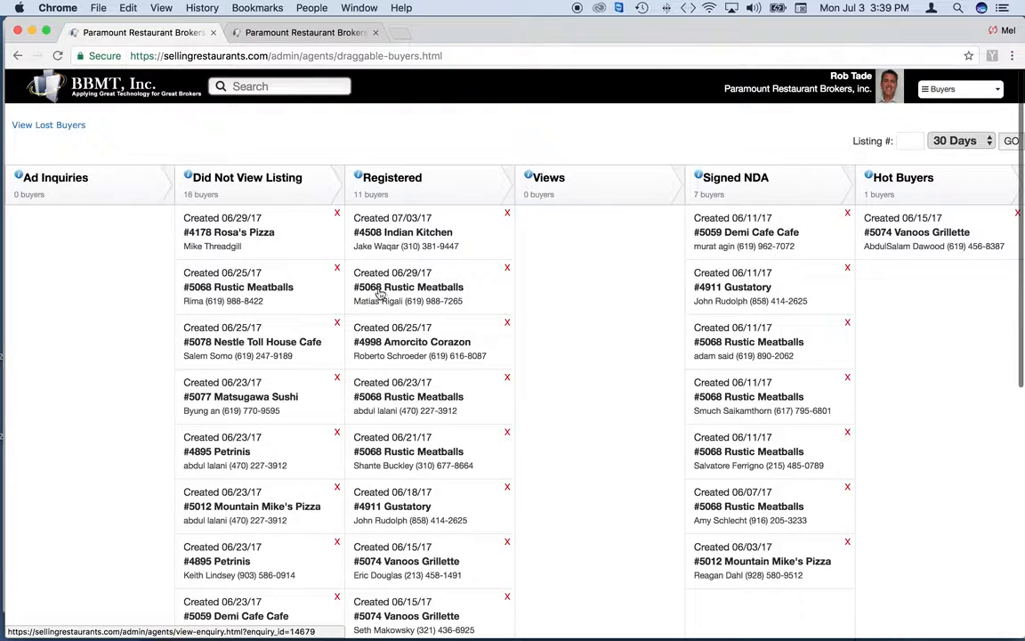
{"action": "left_click", "coordinate": [409, 282]}
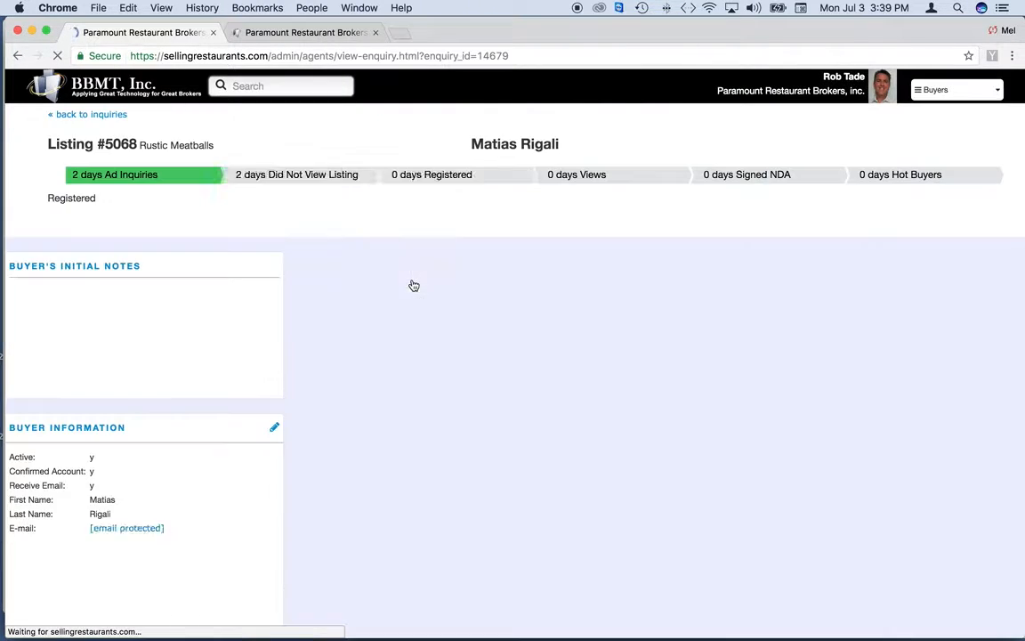
{"action": "scroll", "coordinate": [217, 488], "scroll_direction": "down", "scroll_amount": 5}
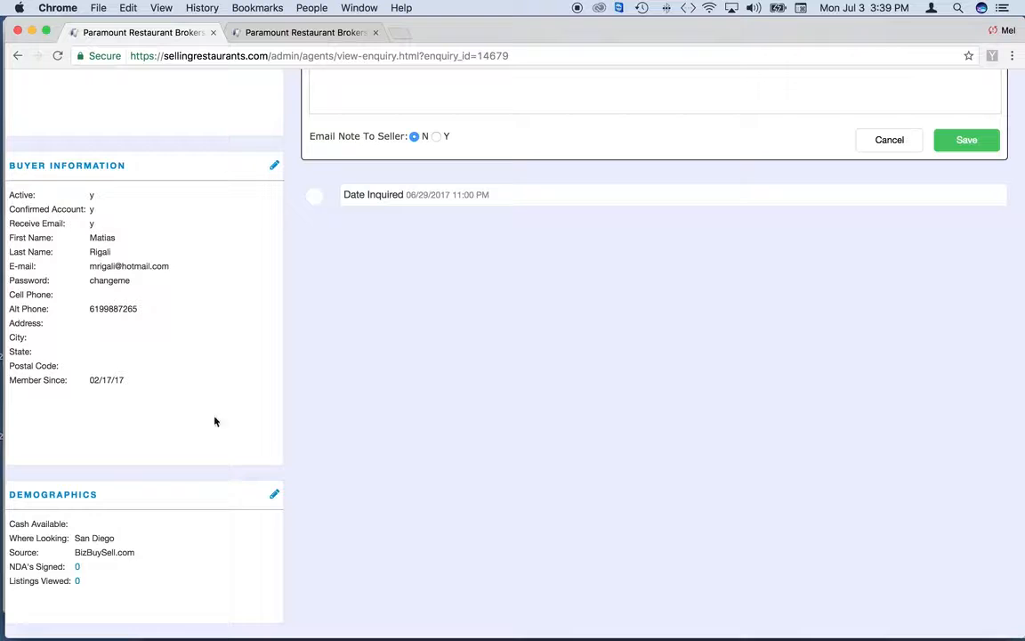
{"action": "scroll", "coordinate": [212, 329], "scroll_direction": "up", "scroll_amount": 6}
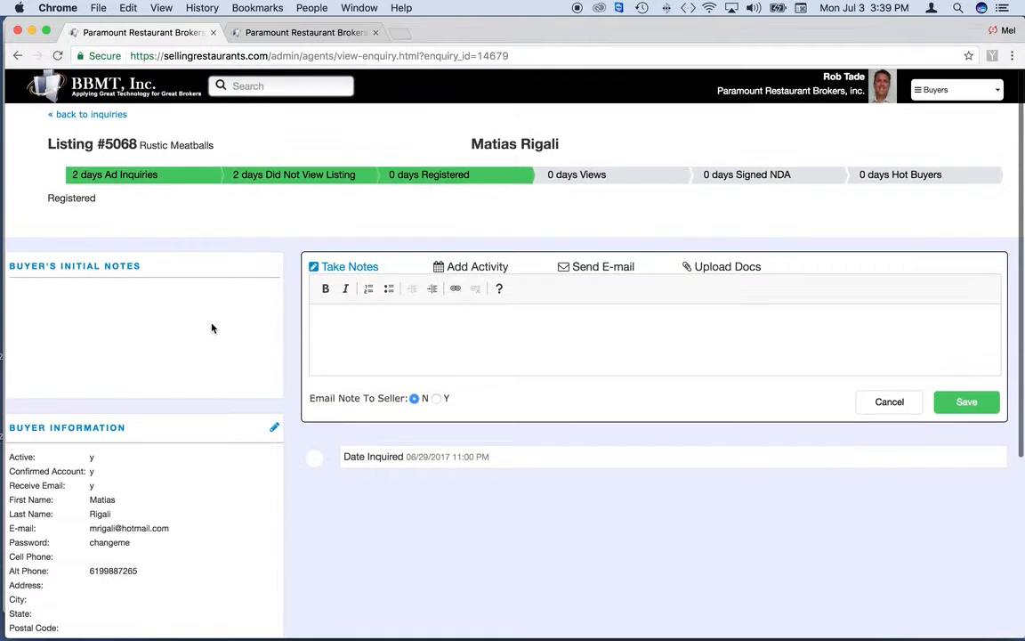
{"action": "left_click", "coordinate": [70, 116]}
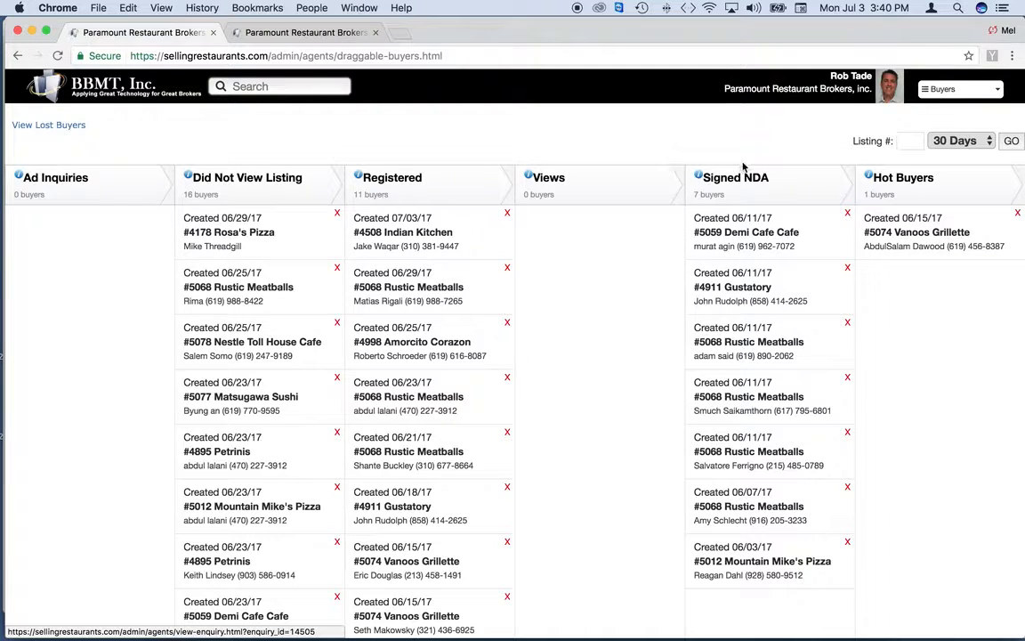
{"action": "left_click", "coordinate": [732, 234]}
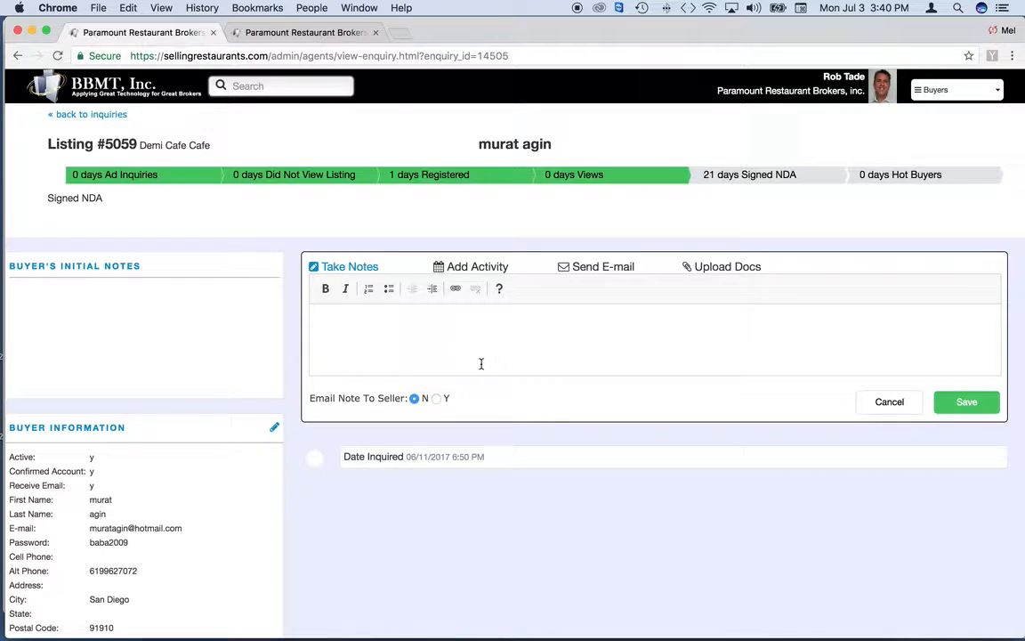
{"action": "scroll", "coordinate": [235, 570], "scroll_direction": "down", "scroll_amount": 5}
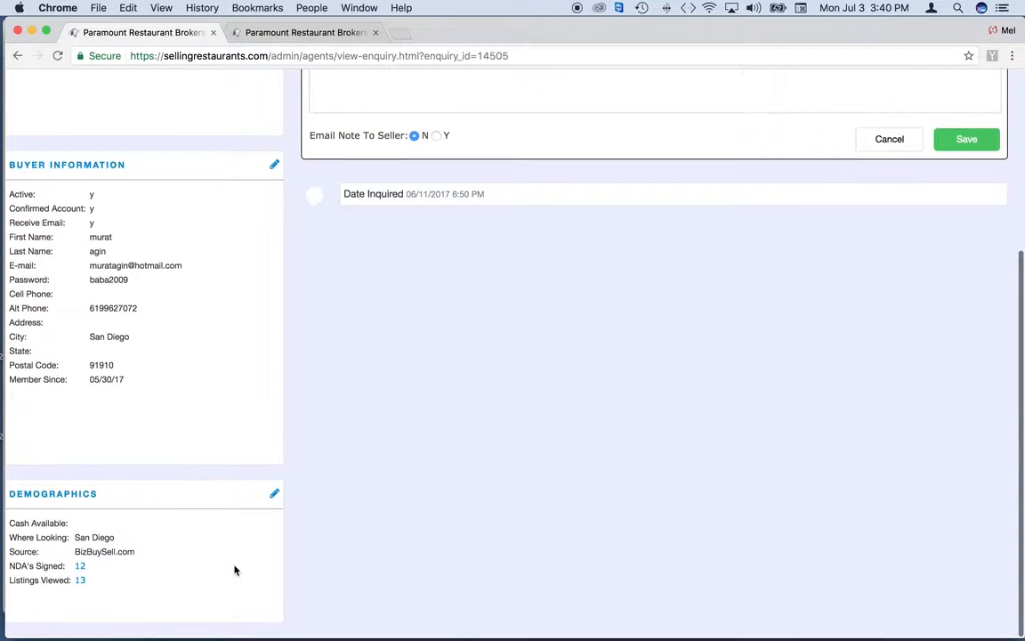
{"action": "scroll", "coordinate": [233, 570], "scroll_direction": "up", "scroll_amount": 2}
{"action": "scroll", "coordinate": [233, 569], "scroll_direction": "down", "scroll_amount": 2}
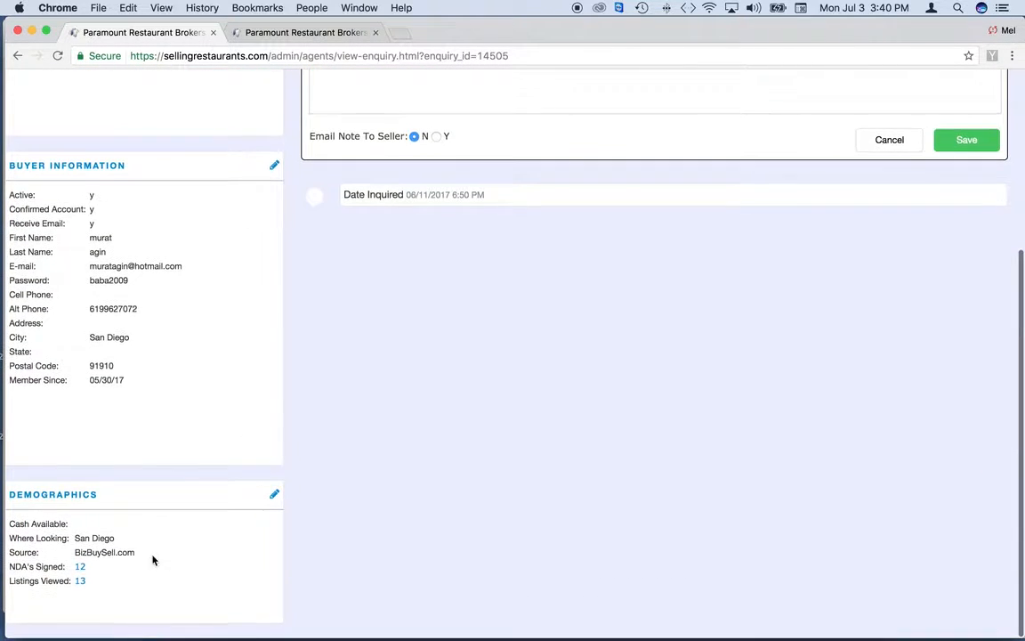
{"action": "left_click", "coordinate": [80, 569]}
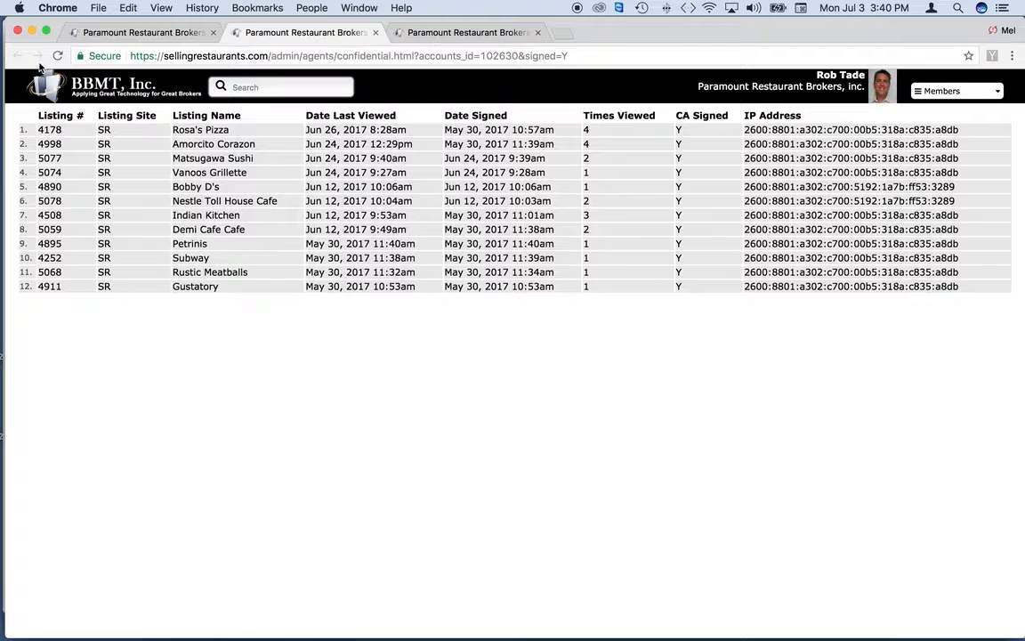
{"action": "left_click", "coordinate": [374, 32]}
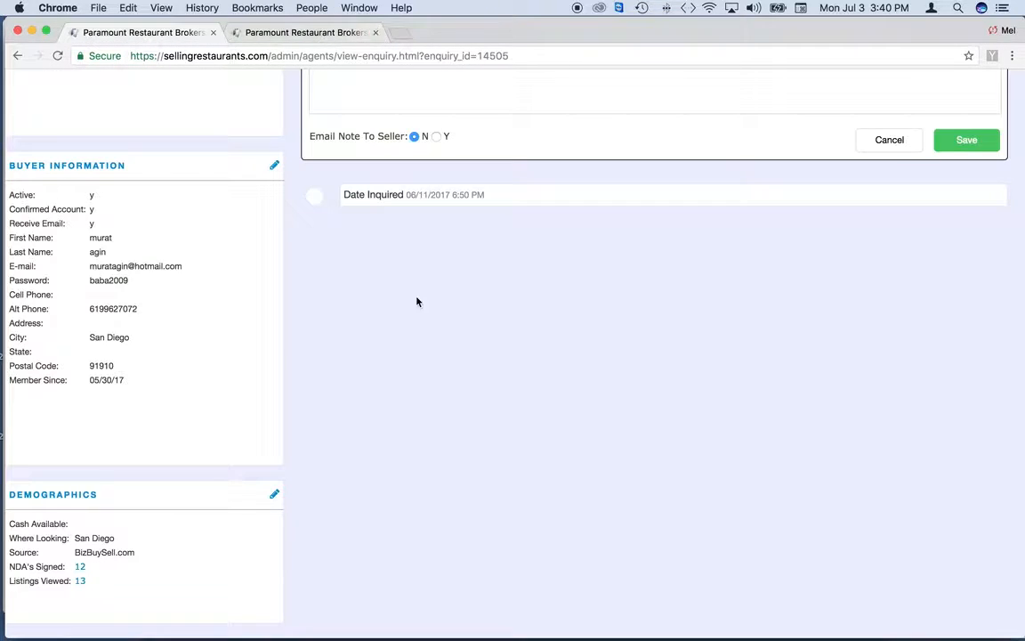
{"action": "scroll", "coordinate": [416, 300], "scroll_direction": "up", "scroll_amount": 5}
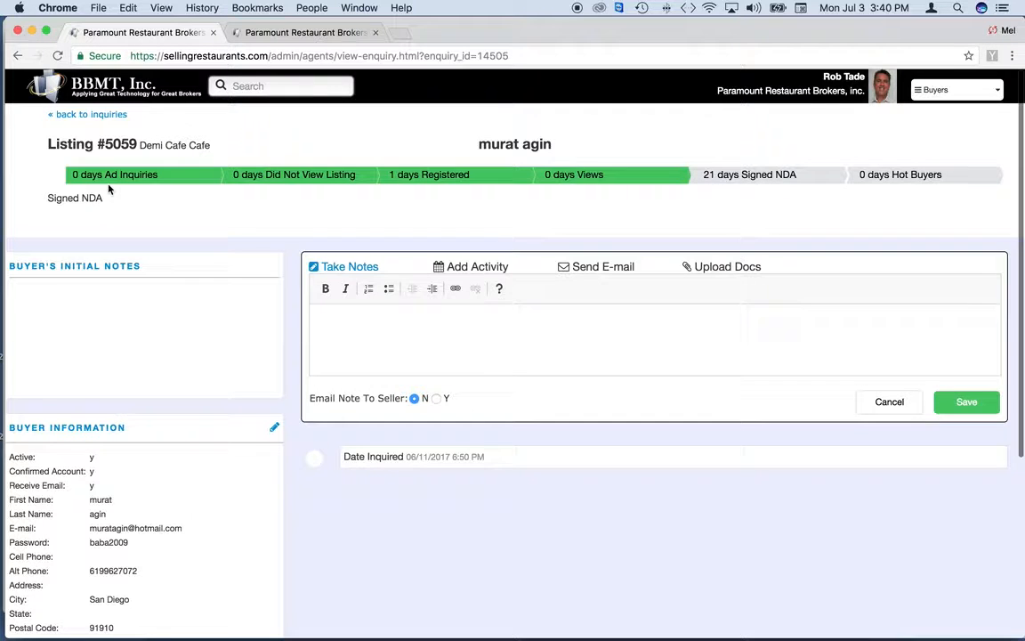
{"action": "mouse_move", "coordinate": [102, 176]}
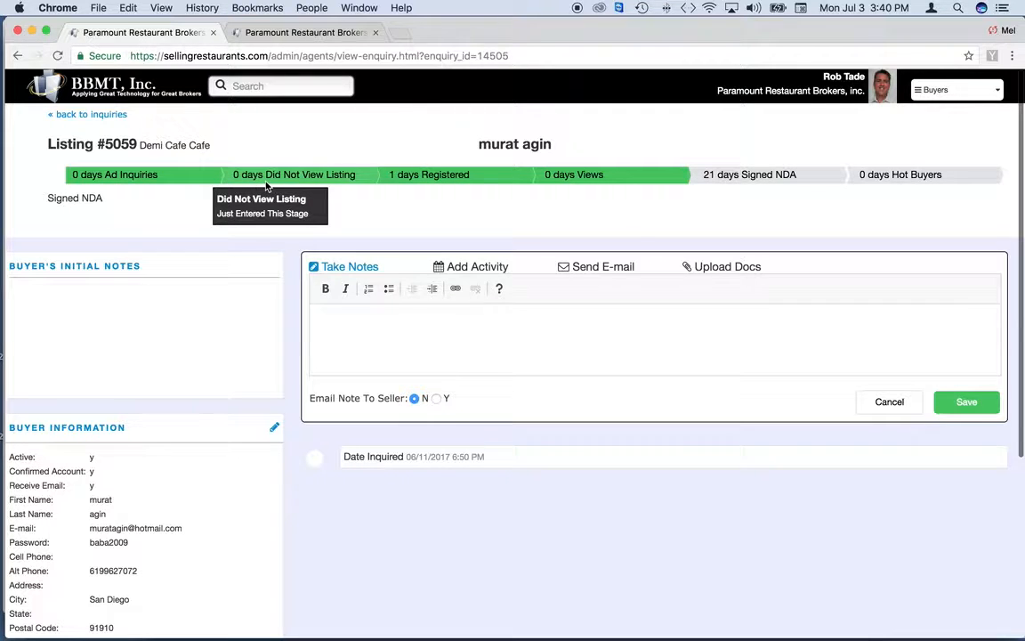
{"action": "mouse_move", "coordinate": [390, 189]}
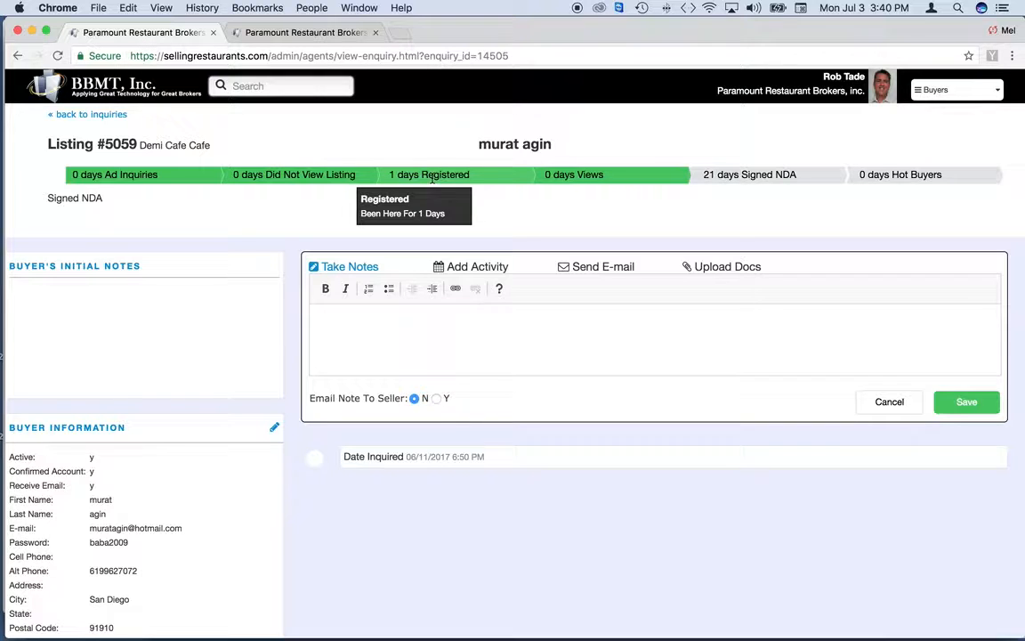
{"action": "mouse_move", "coordinate": [602, 179]}
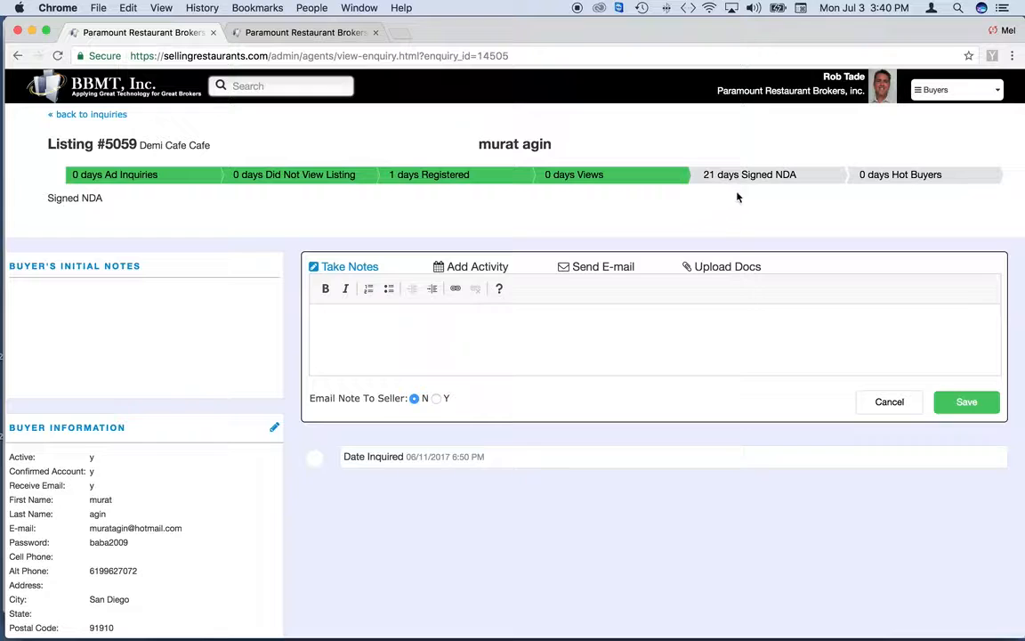
{"action": "left_click", "coordinate": [104, 115]}
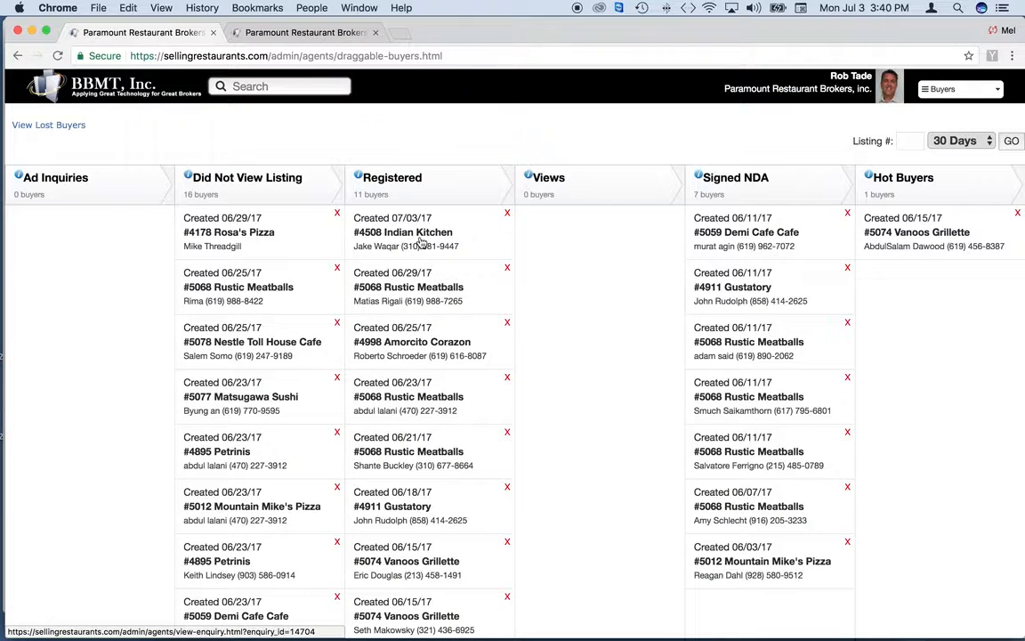
Move #4508 Indian Kitchen into Views, and return #4998 Amorcito Corazon to Registered after dragging it
{"action": "left_click_drag", "start_coordinate": [398, 238], "coordinate": [449, 232]}
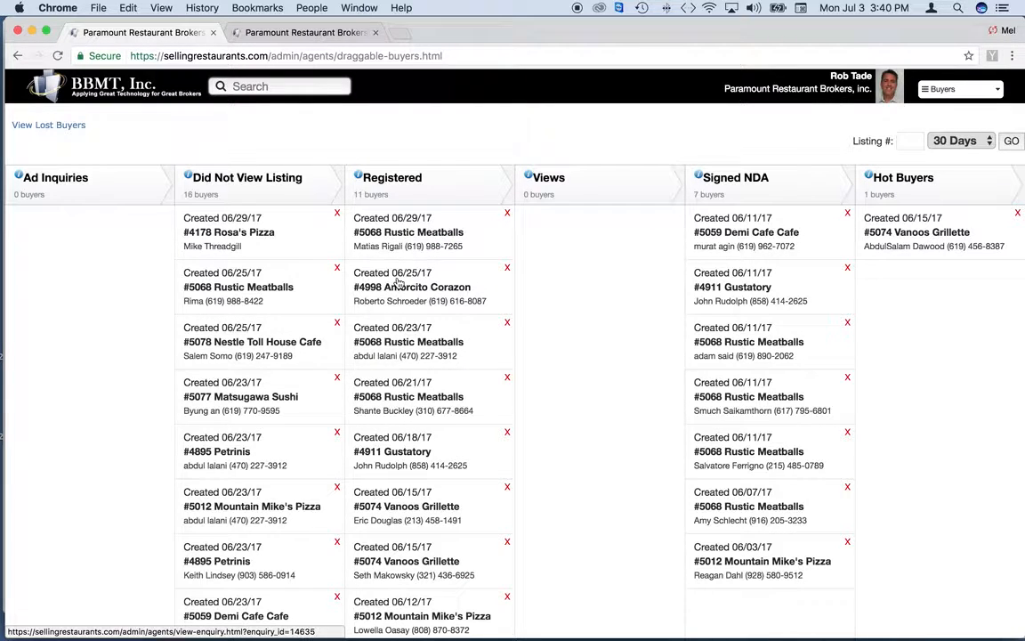
{"action": "left_click_drag", "start_coordinate": [391, 286], "coordinate": [588, 285]}
{"action": "left_click_drag", "start_coordinate": [585, 233], "coordinate": [450, 258]}
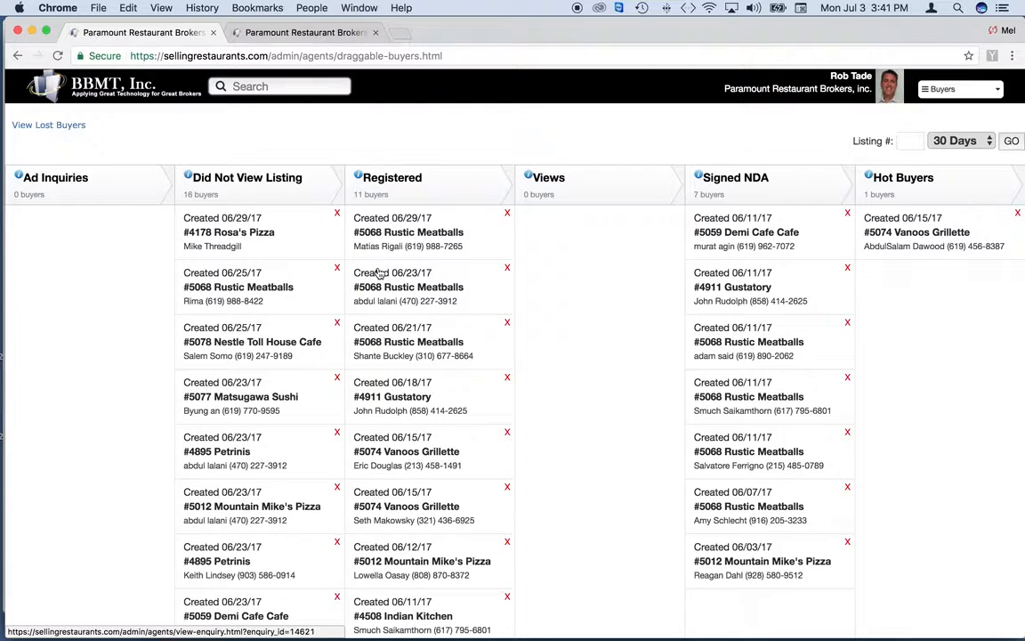
Filter the board to listing 4178 over 90 days, view a Signed NDA Rosa's Pizza buyer, then go back
{"action": "left_click", "coordinate": [911, 142]}
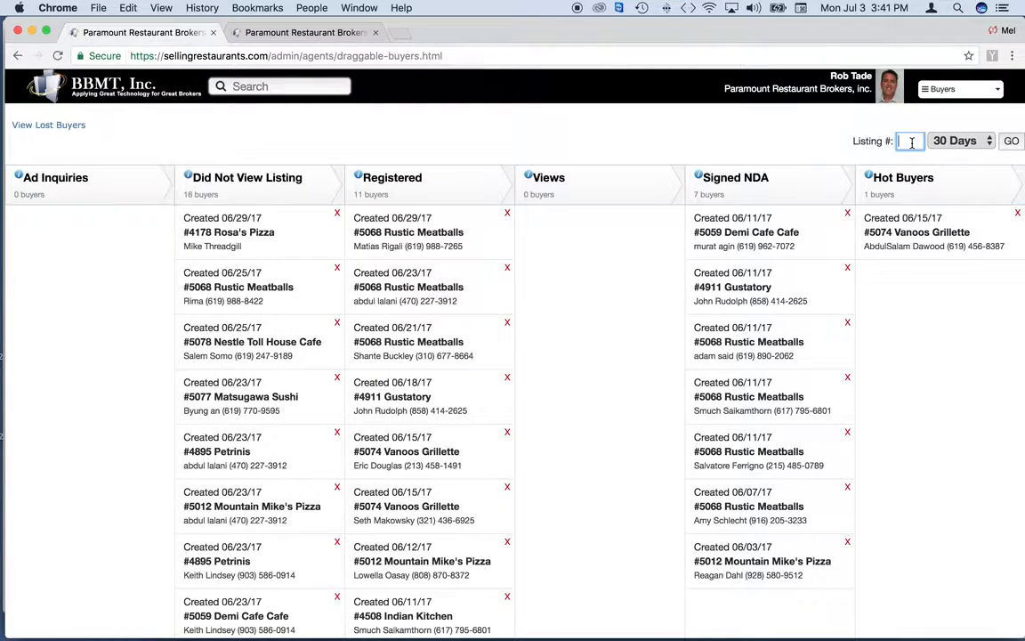
{"action": "type", "text": "4178"}
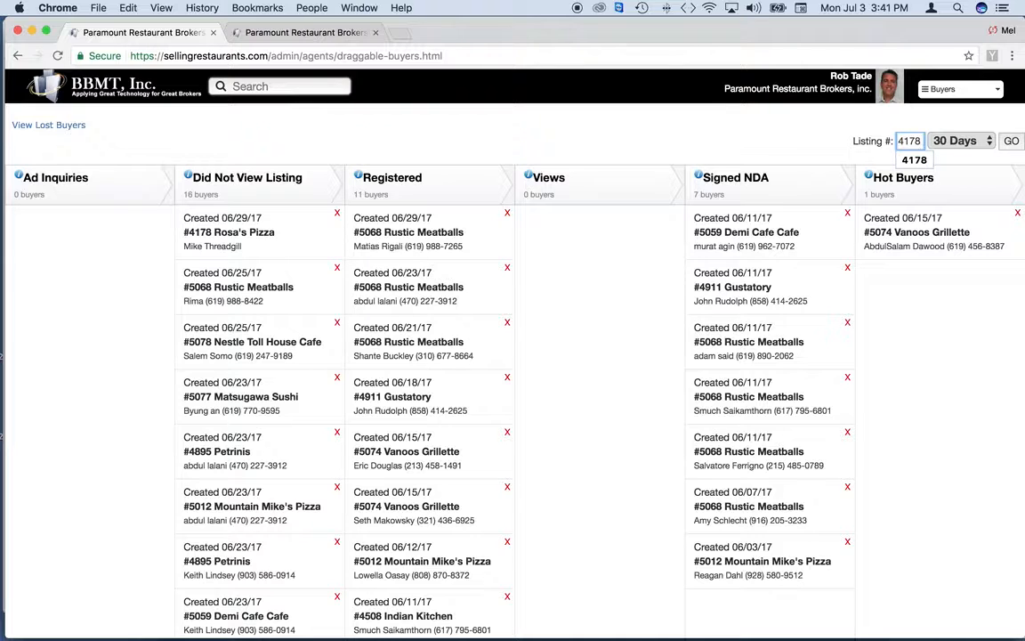
{"action": "left_click", "coordinate": [1009, 142]}
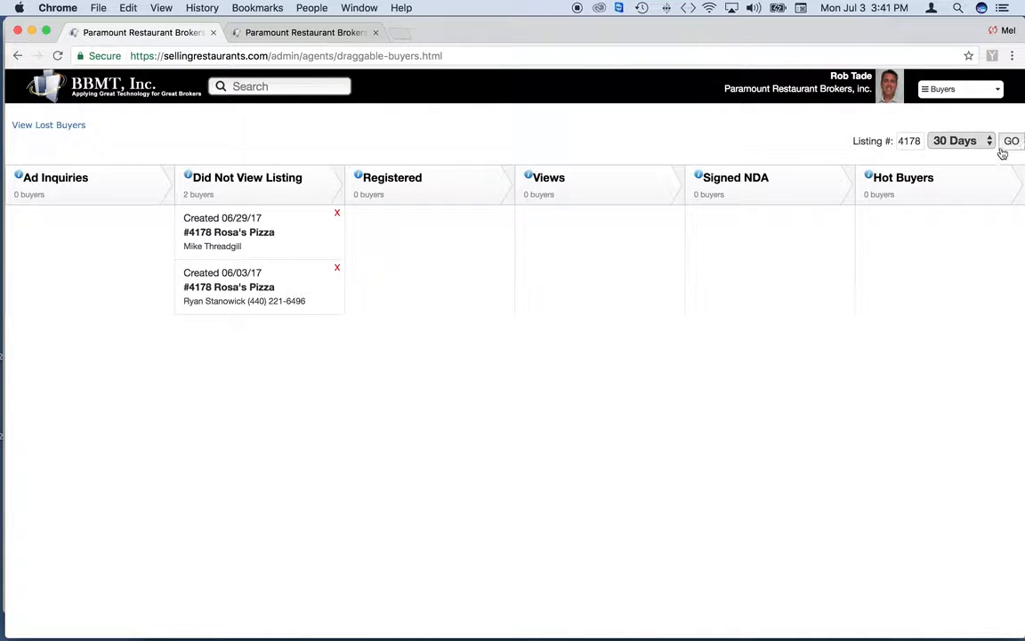
{"action": "left_click", "coordinate": [966, 141]}
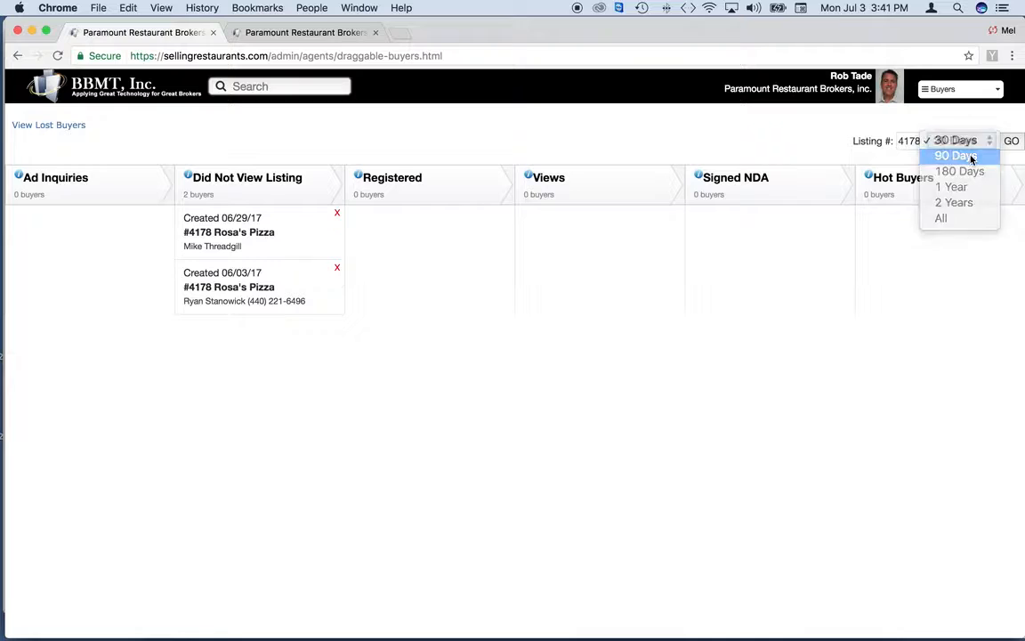
{"action": "left_click", "coordinate": [972, 157]}
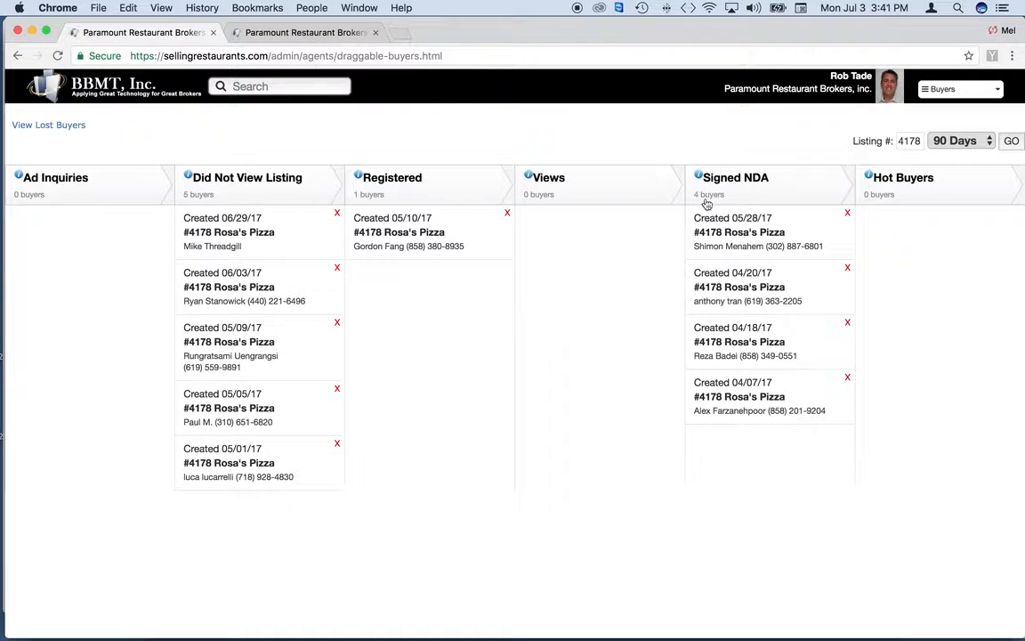
{"action": "left_click", "coordinate": [741, 240]}
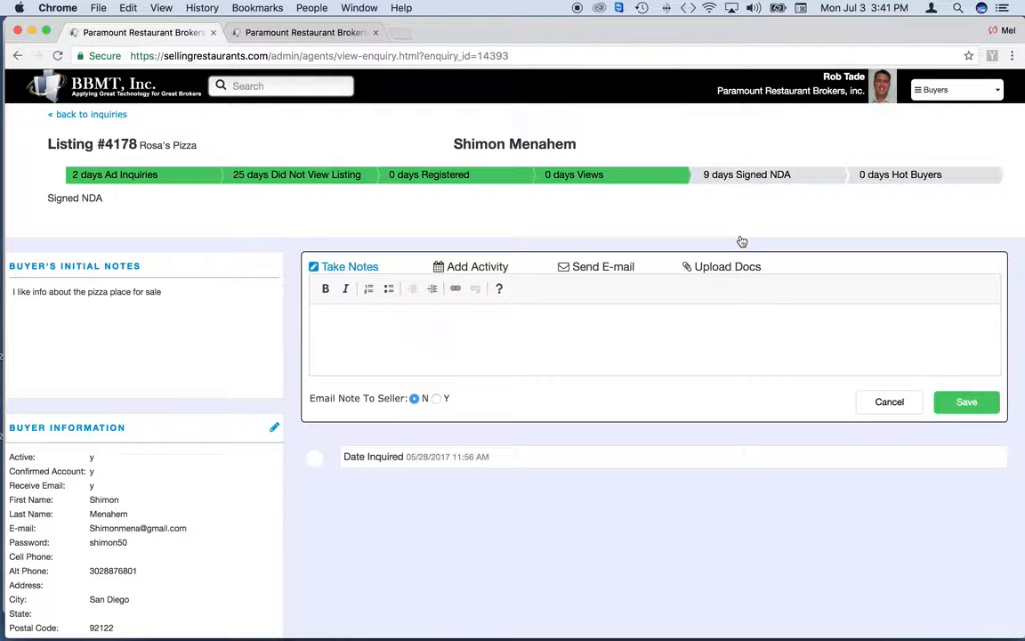
{"action": "left_click", "coordinate": [19, 55]}
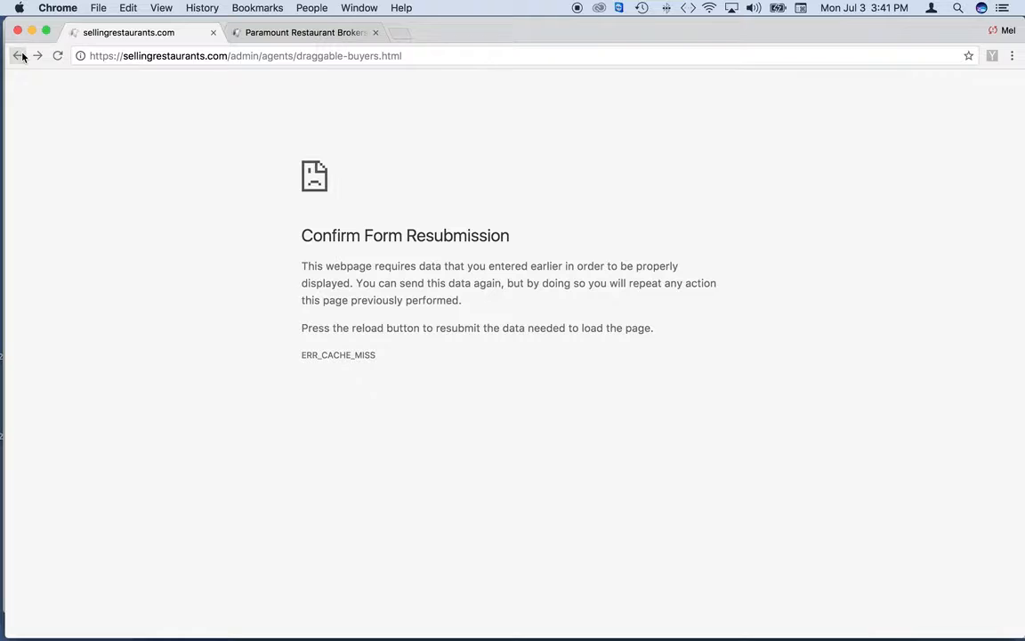
Reload the board, then leave Demi Cafe Cafe and Vanoos Grillette in Signed NDA
{"action": "left_click", "coordinate": [19, 55]}
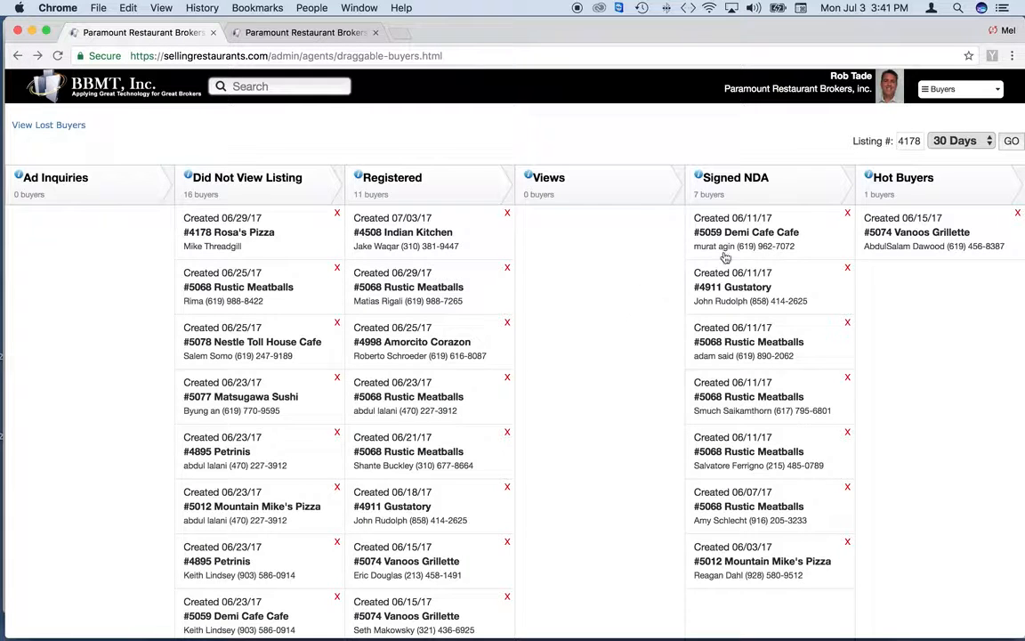
{"action": "left_click_drag", "start_coordinate": [725, 257], "coordinate": [912, 261]}
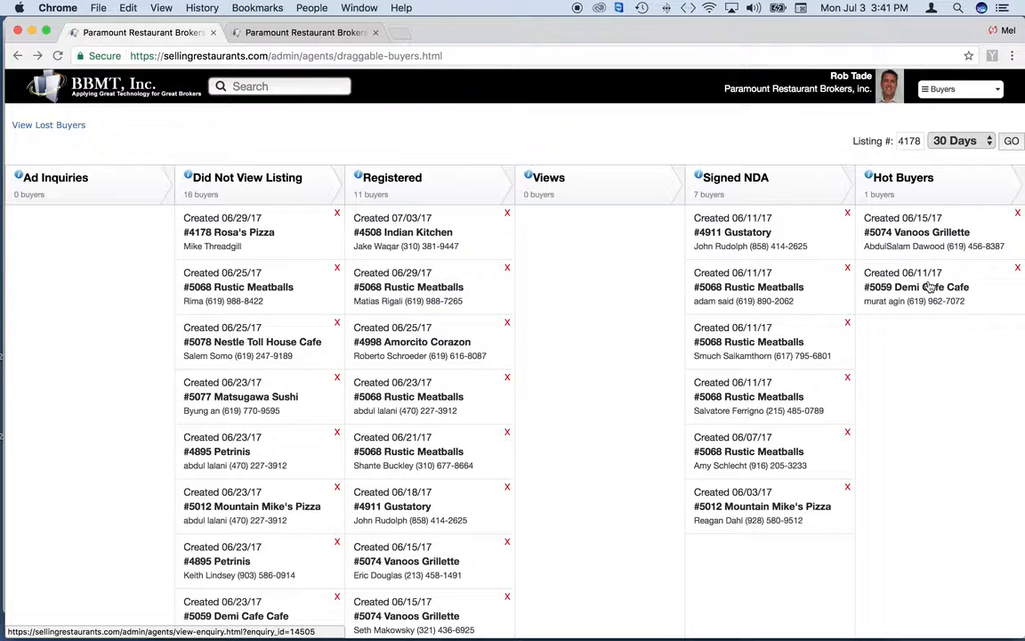
{"action": "left_click_drag", "start_coordinate": [924, 291], "coordinate": [715, 263]}
{"action": "left_click_drag", "start_coordinate": [921, 232], "coordinate": [776, 230]}
{"action": "scroll", "coordinate": [778, 437], "scroll_direction": "down", "scroll_amount": 5}
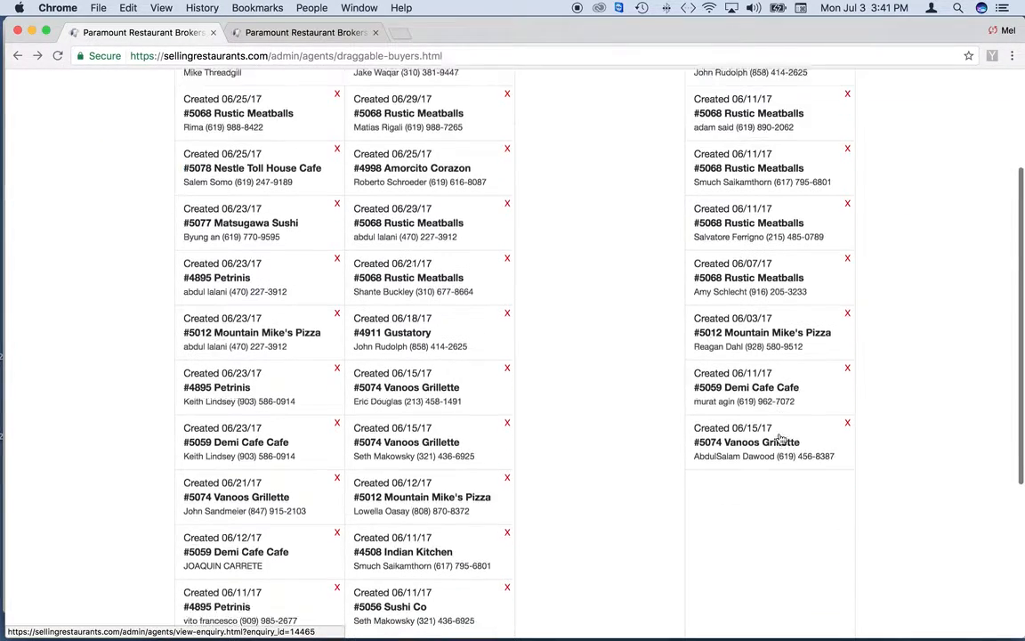
{"action": "scroll", "coordinate": [778, 437], "scroll_direction": "up", "scroll_amount": 5}
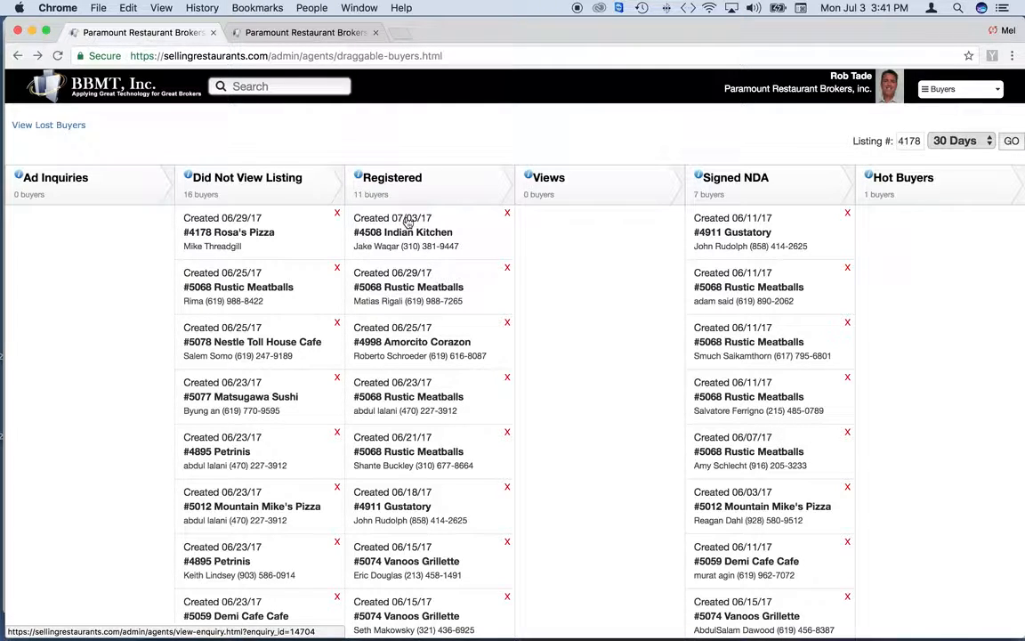
Check the Indian Kitchen buyer's page, then show lost buyers and reactivate one lead
{"action": "left_click", "coordinate": [504, 215]}
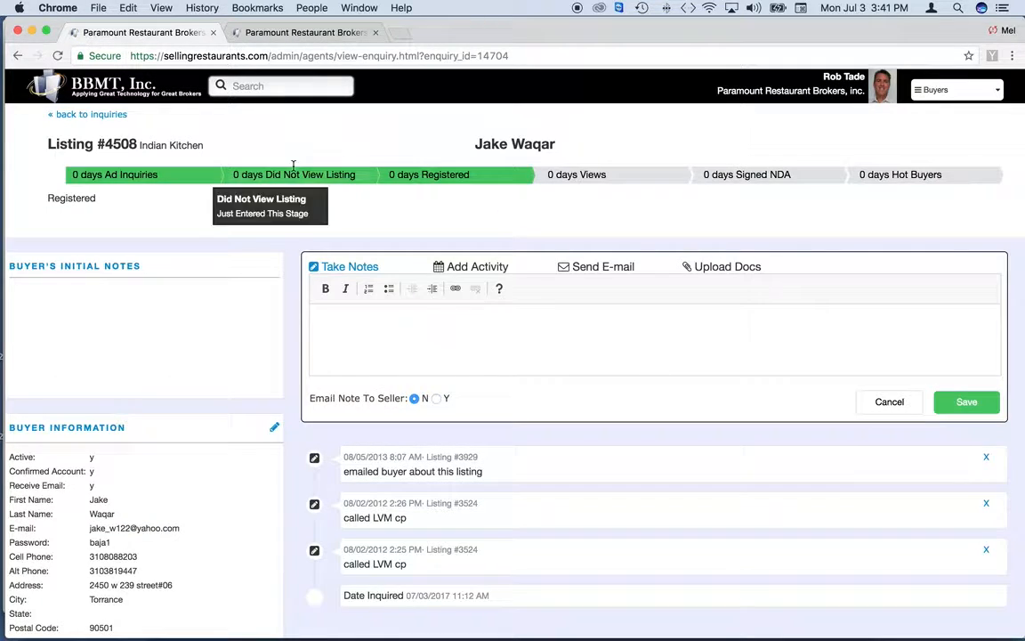
{"action": "left_click", "coordinate": [17, 55]}
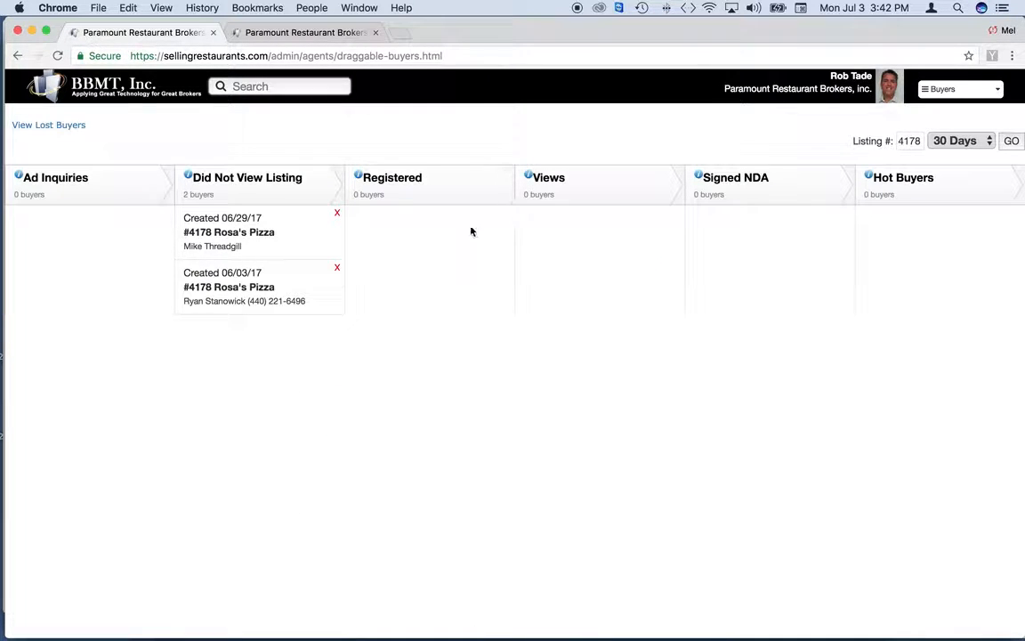
{"action": "left_click", "coordinate": [17, 55]}
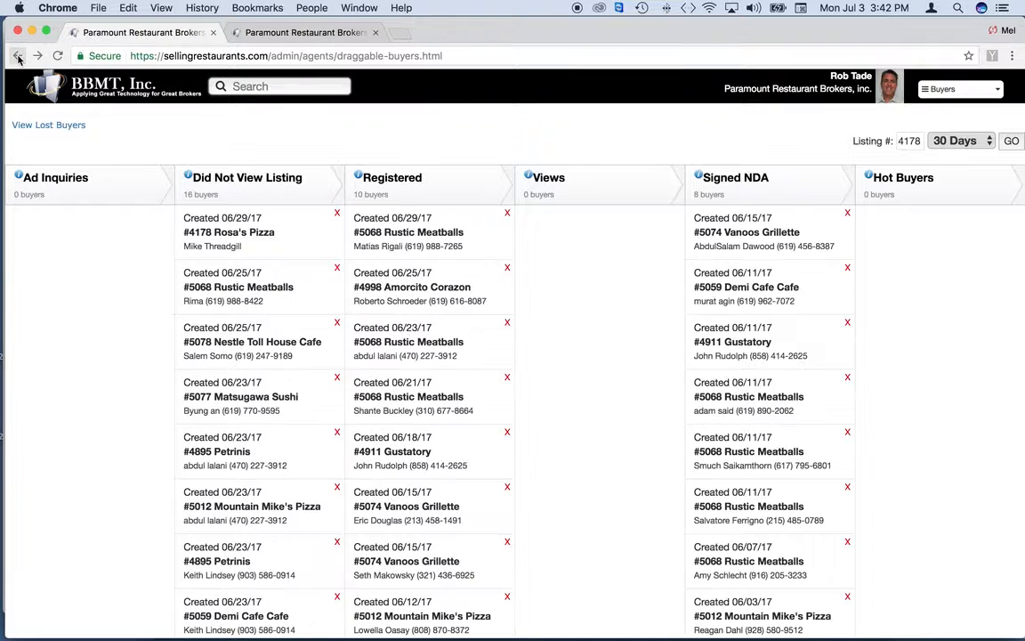
{"action": "left_click", "coordinate": [53, 124]}
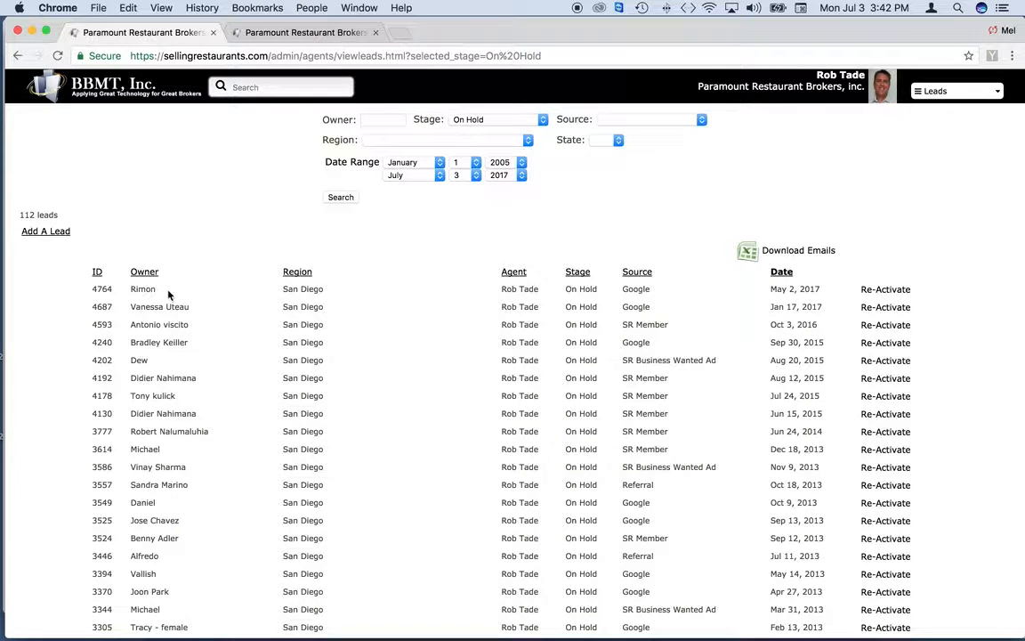
{"action": "left_click", "coordinate": [871, 309]}
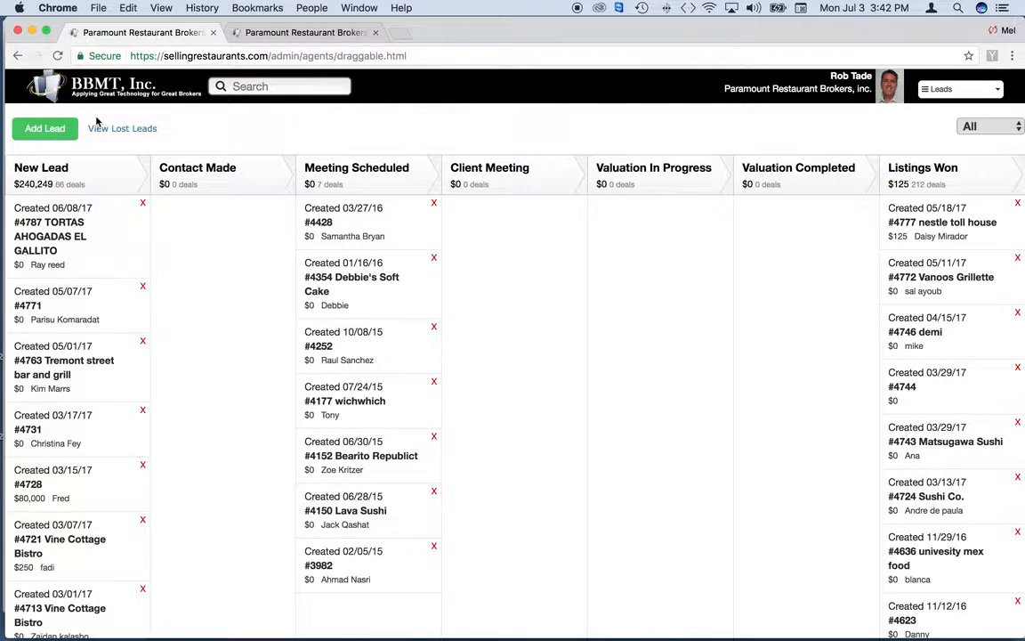
Switch from the leads board back to the Buyers board via the navigation dropdown
{"action": "left_click", "coordinate": [939, 89]}
{"action": "left_click", "coordinate": [930, 136]}
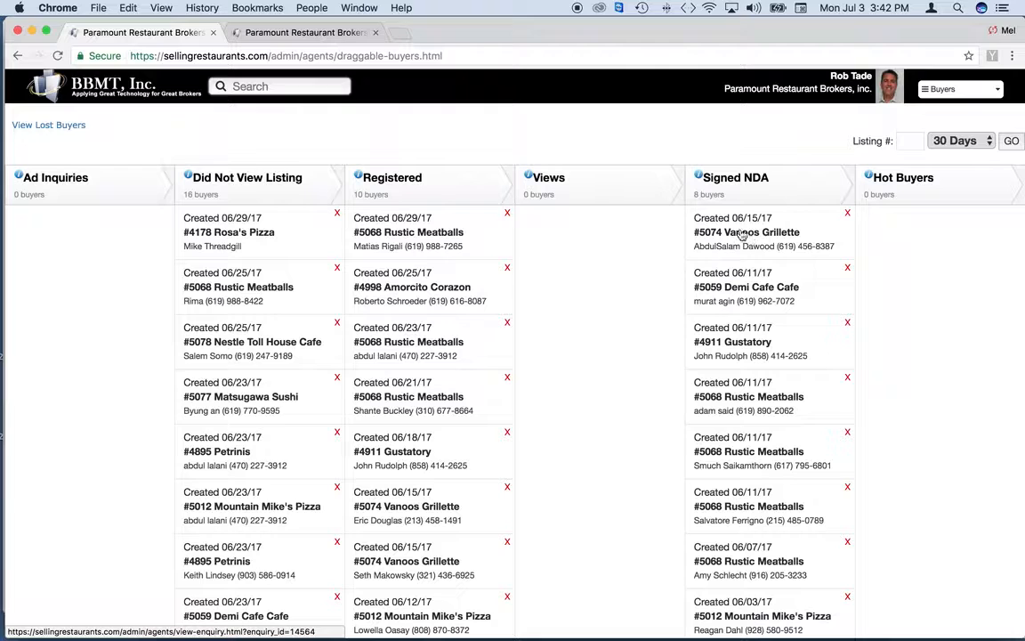
Open the #5059 Demi Cafe Cafe card in Signed NDA and scroll through its enquiry page
{"action": "left_click", "coordinate": [739, 284]}
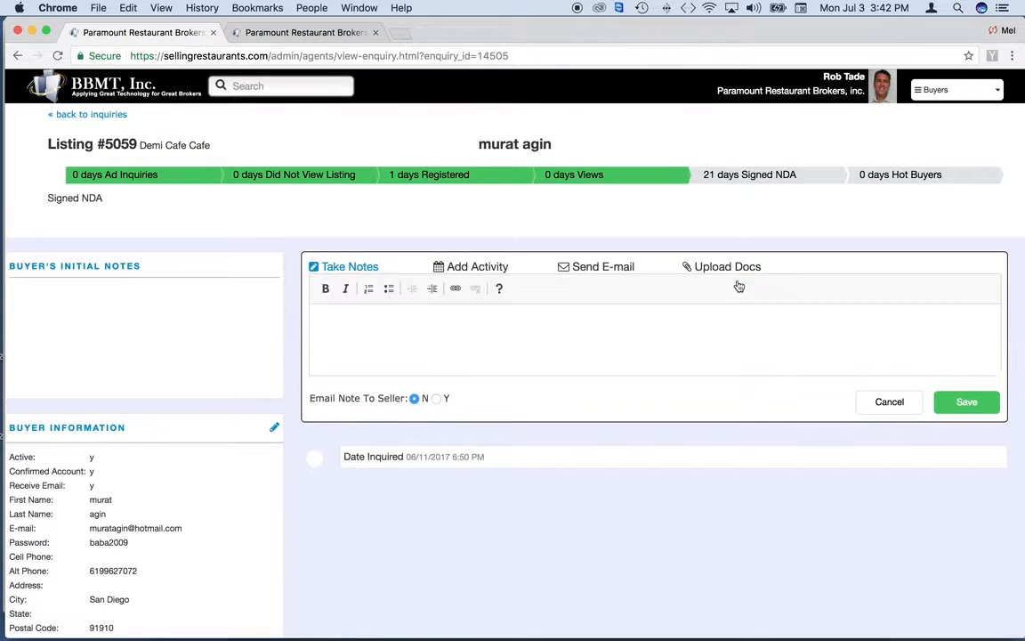
{"action": "scroll", "coordinate": [277, 490], "scroll_direction": "down", "scroll_amount": 2}
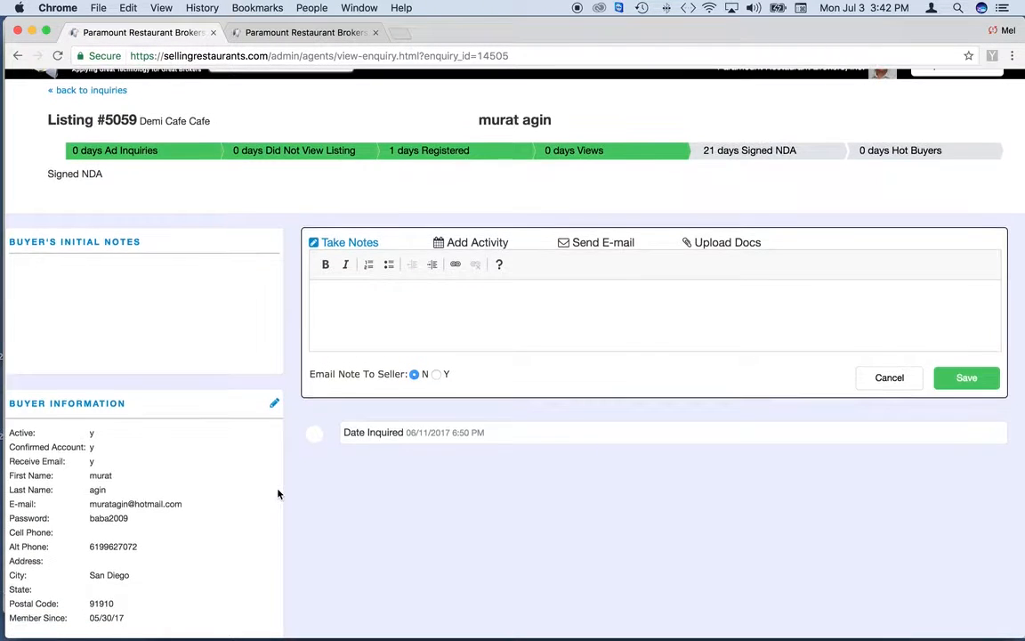
{"action": "scroll", "coordinate": [279, 488], "scroll_direction": "up", "scroll_amount": 2}
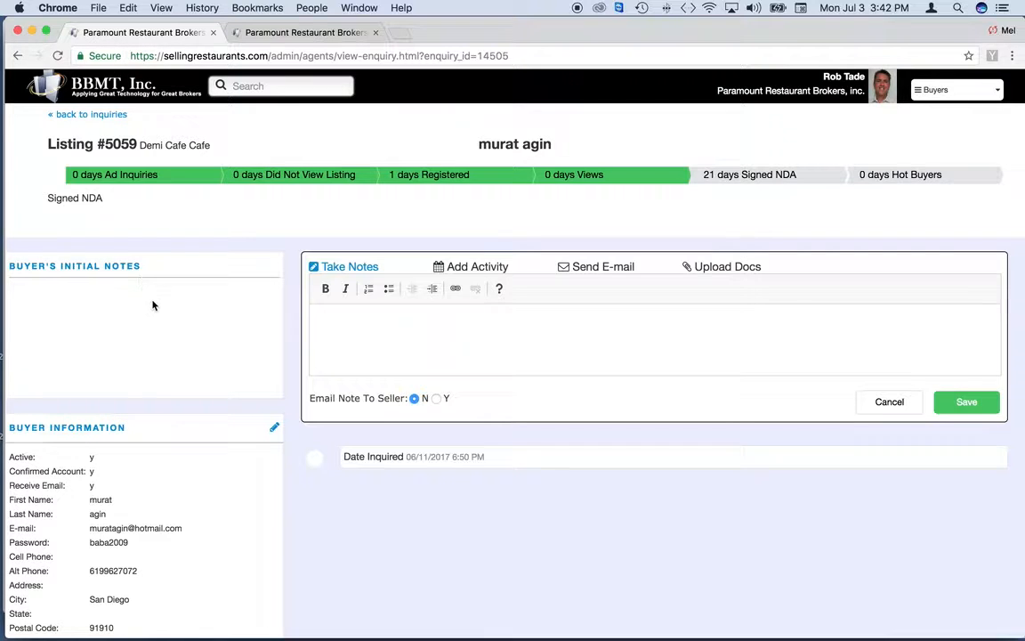
{"action": "scroll", "coordinate": [152, 305], "scroll_direction": "down", "scroll_amount": 2}
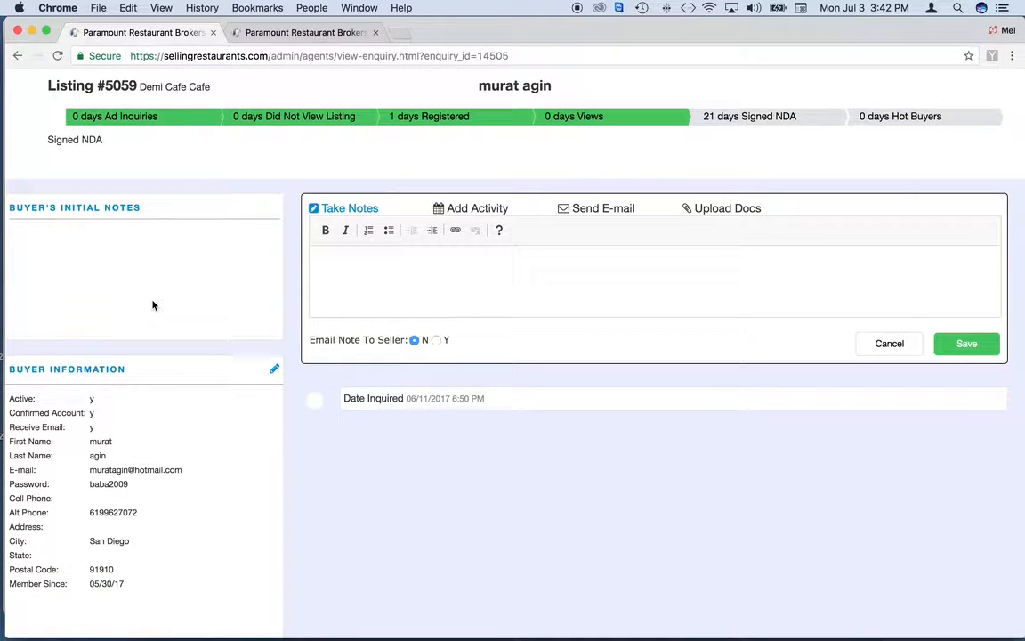
{"action": "scroll", "coordinate": [153, 305], "scroll_direction": "down", "scroll_amount": 3}
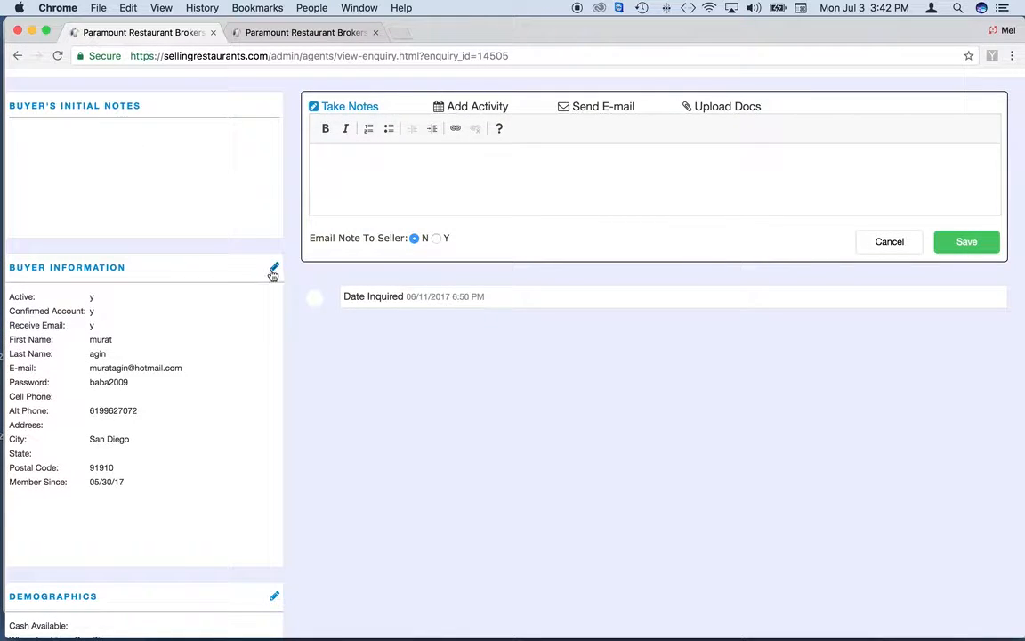
{"action": "left_click", "coordinate": [273, 271]}
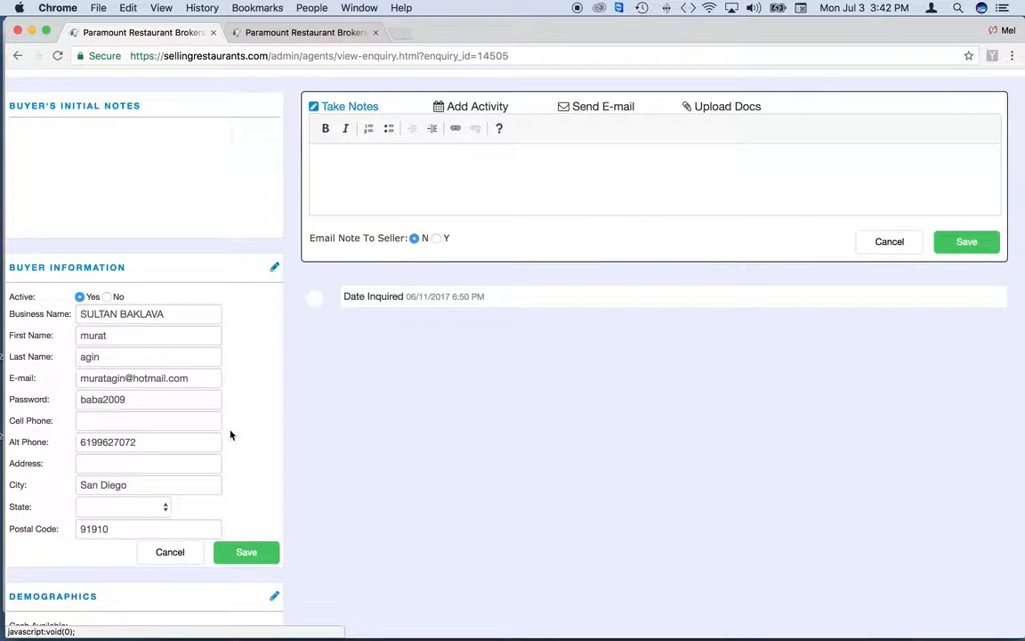
{"action": "left_click", "coordinate": [178, 557]}
{"action": "scroll", "coordinate": [181, 556], "scroll_direction": "down", "scroll_amount": 3}
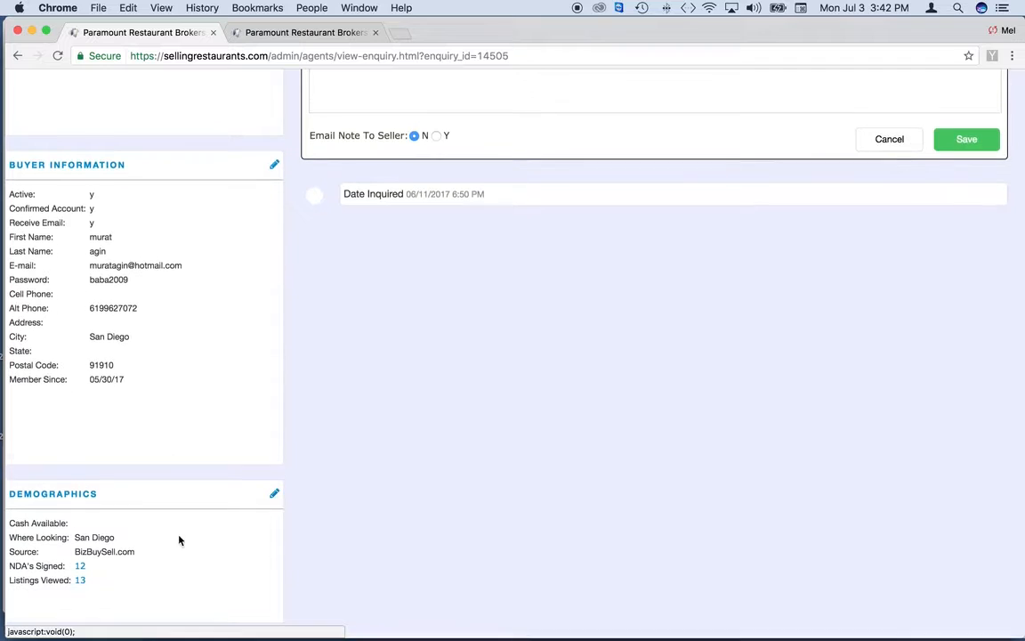
{"action": "left_click", "coordinate": [275, 495]}
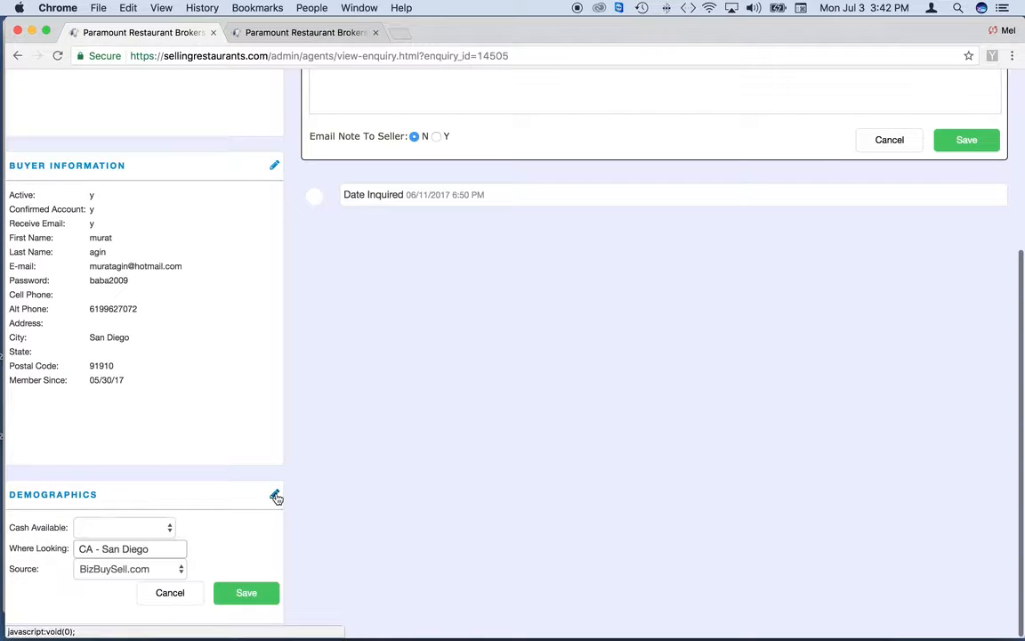
{"action": "left_click", "coordinate": [178, 600]}
{"action": "scroll", "coordinate": [377, 387], "scroll_direction": "up", "scroll_amount": 8}
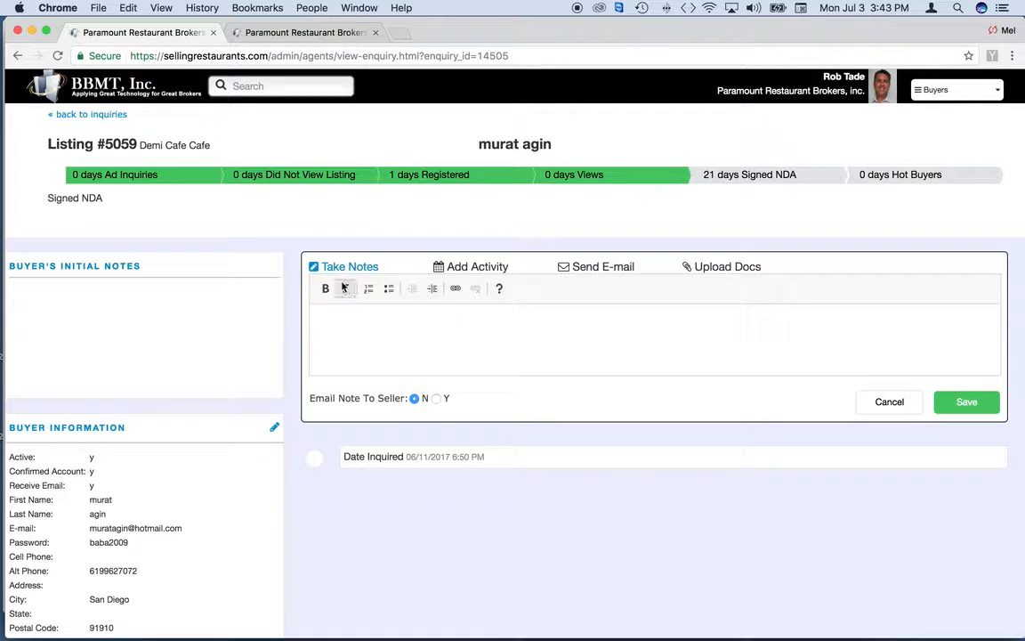
Write the note 'Test' in the Take Notes editor and save it
{"action": "left_click", "coordinate": [347, 319]}
{"action": "type", "text": "Test"}
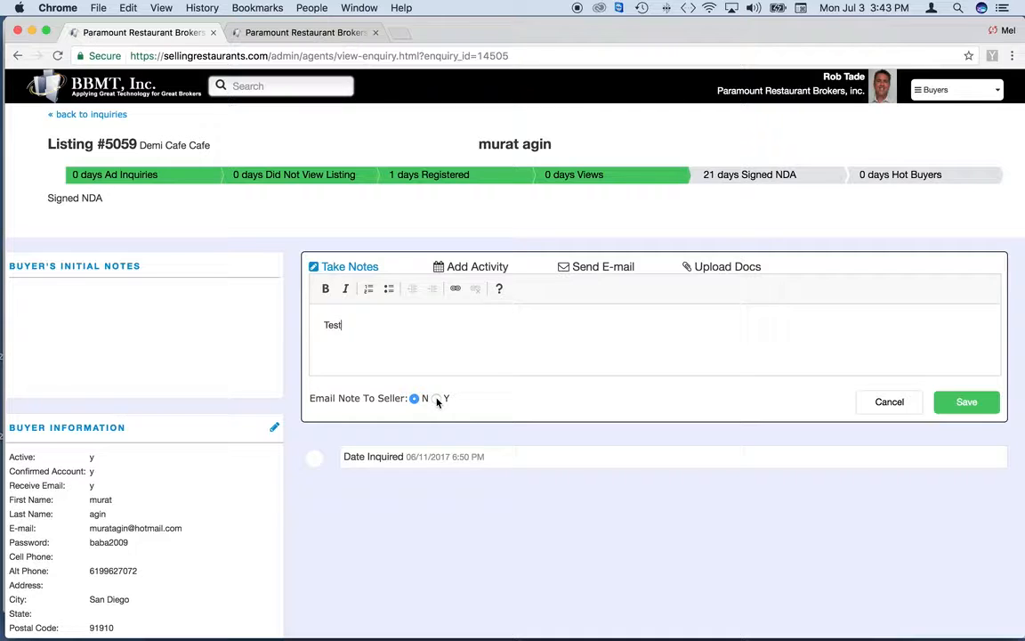
{"action": "left_click", "coordinate": [973, 405]}
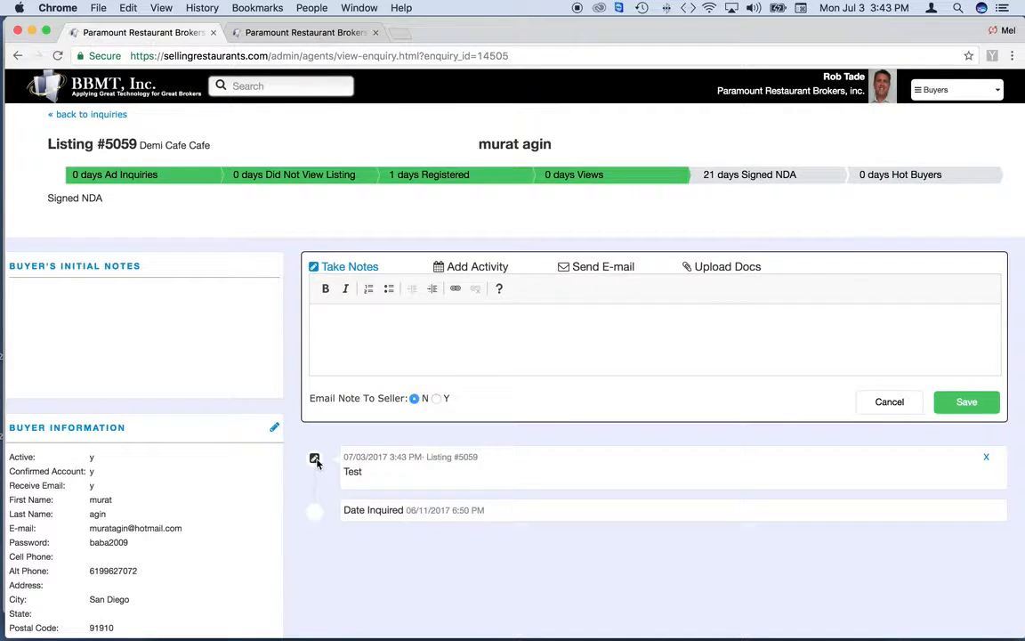
Save a 'Call buyer' activity at 4 pm, noted 'Call this buyer', with a 5-minute email reminder
{"action": "left_click", "coordinate": [478, 267]}
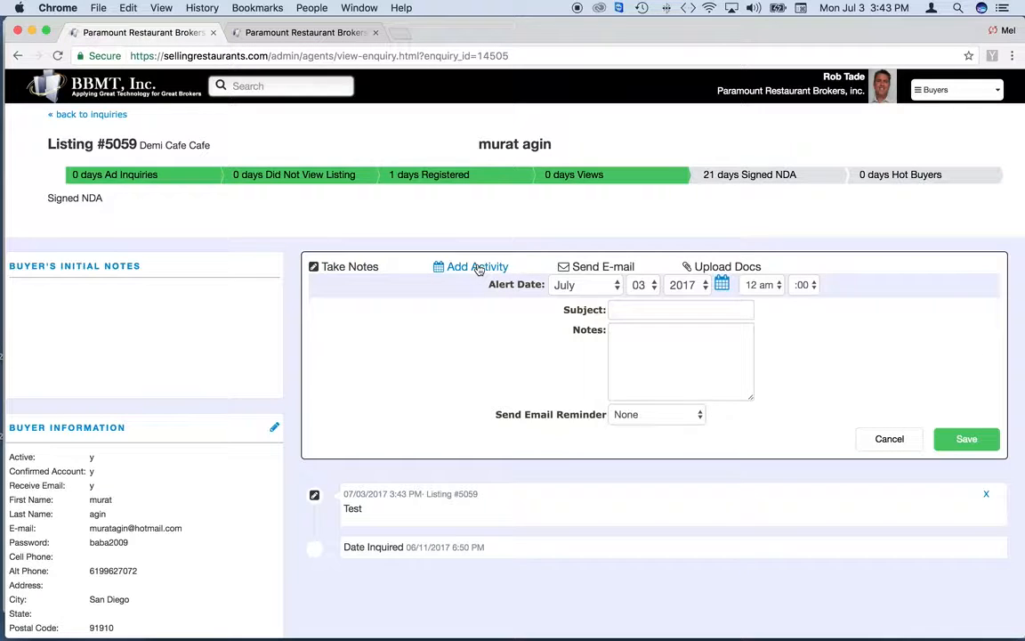
{"action": "left_click", "coordinate": [622, 309]}
{"action": "type", "text": "Call "}
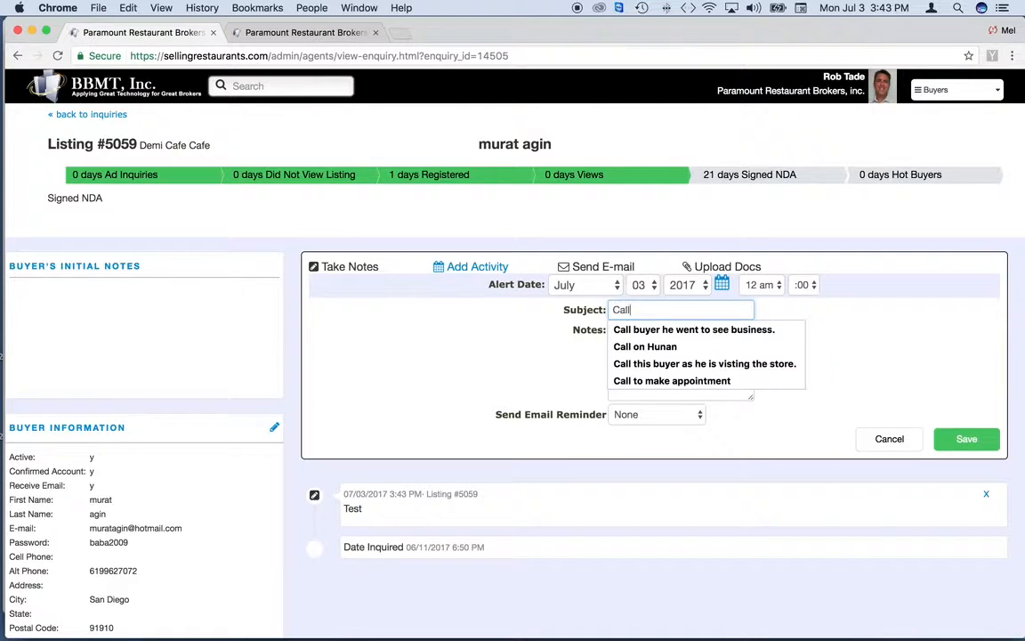
{"action": "type", "text": "buyer"}
{"action": "left_click", "coordinate": [686, 377]}
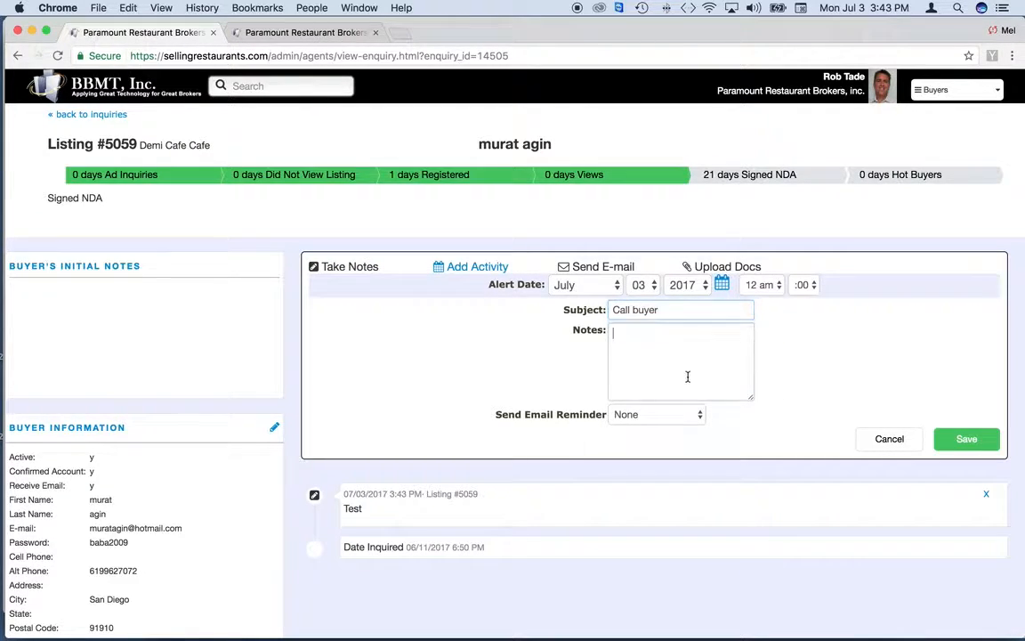
{"action": "left_click", "coordinate": [756, 284]}
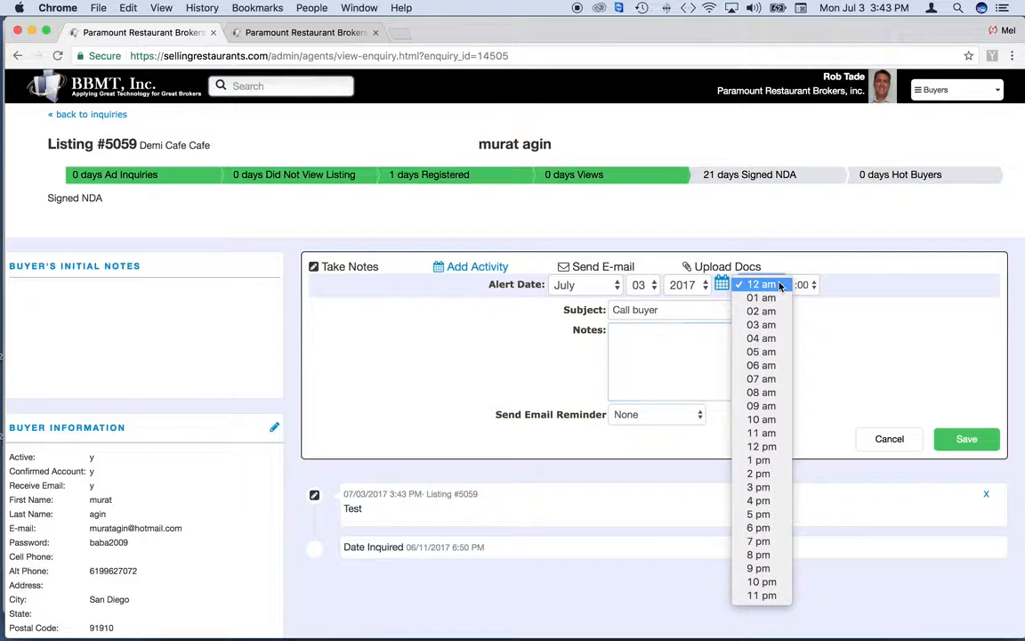
{"action": "left_click", "coordinate": [771, 501]}
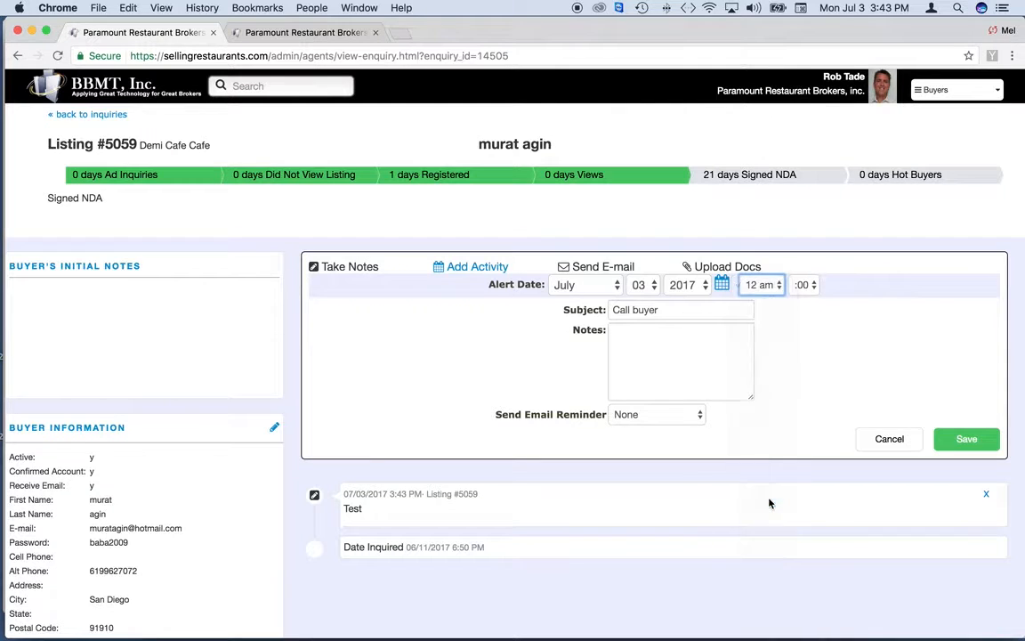
{"action": "left_click", "coordinate": [644, 359]}
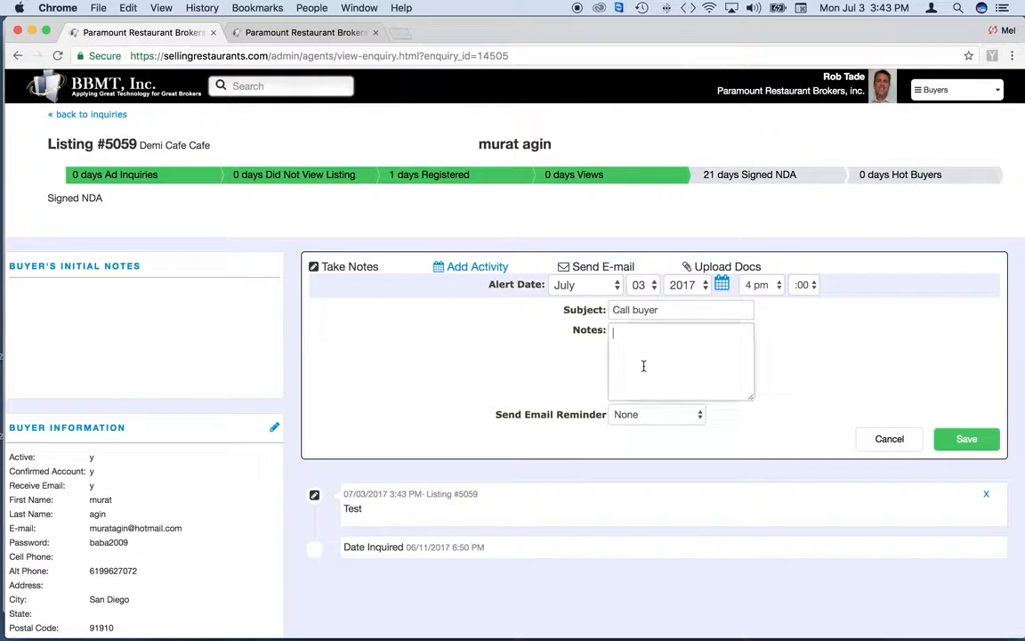
{"action": "type", "text": "Call this b"}
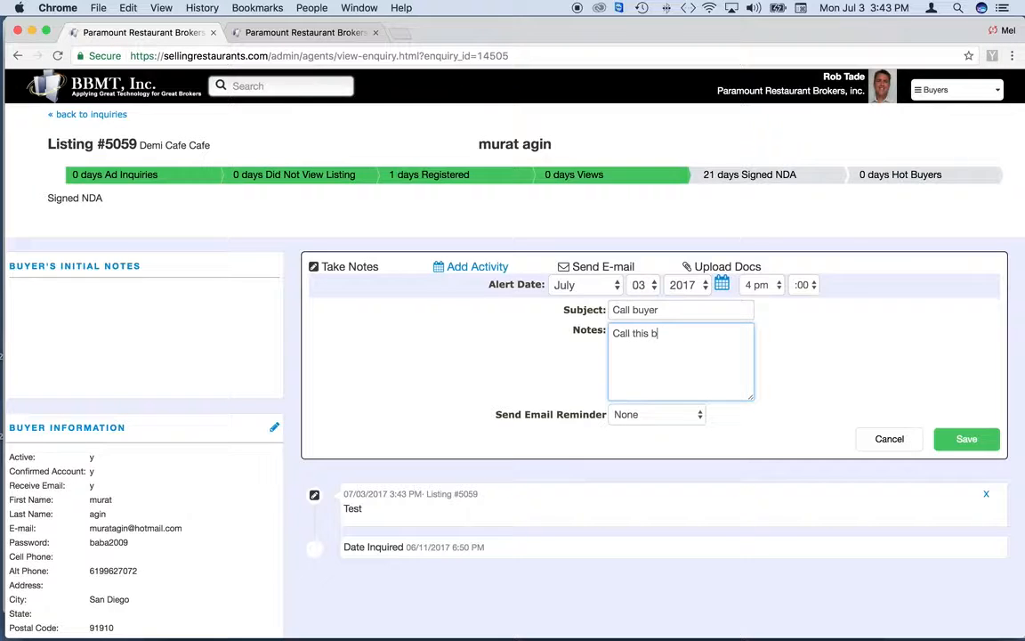
{"action": "type", "text": "uyer"}
{"action": "left_click", "coordinate": [663, 414]}
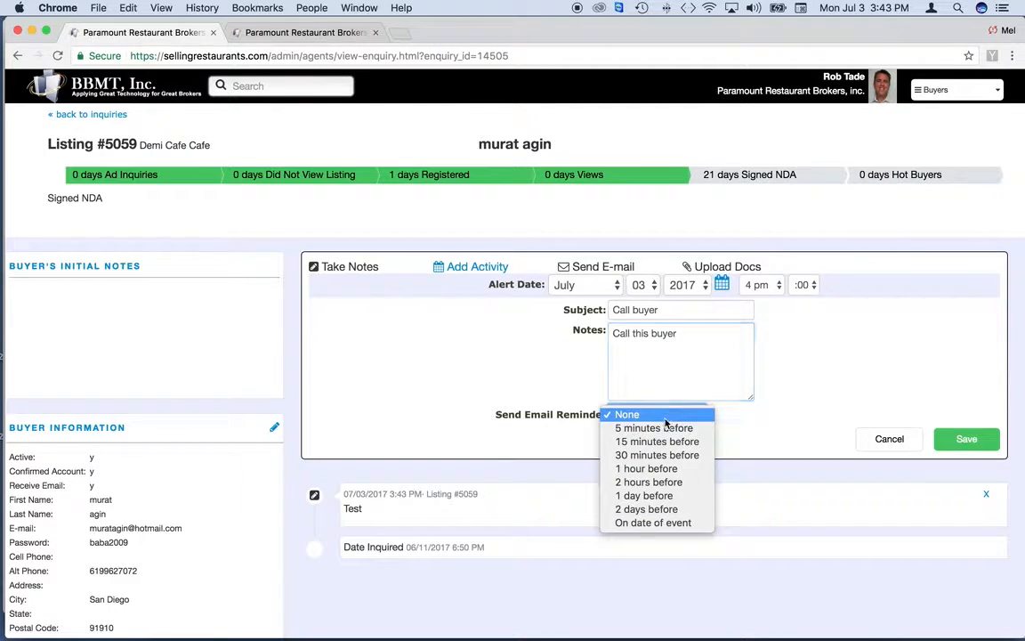
{"action": "left_click", "coordinate": [666, 428]}
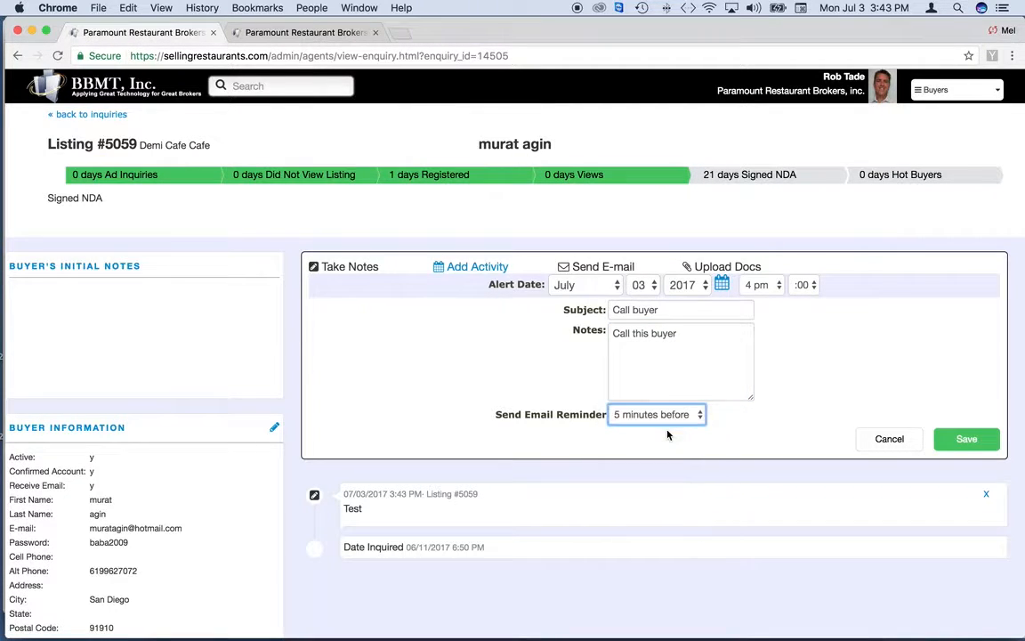
{"action": "left_click", "coordinate": [967, 436]}
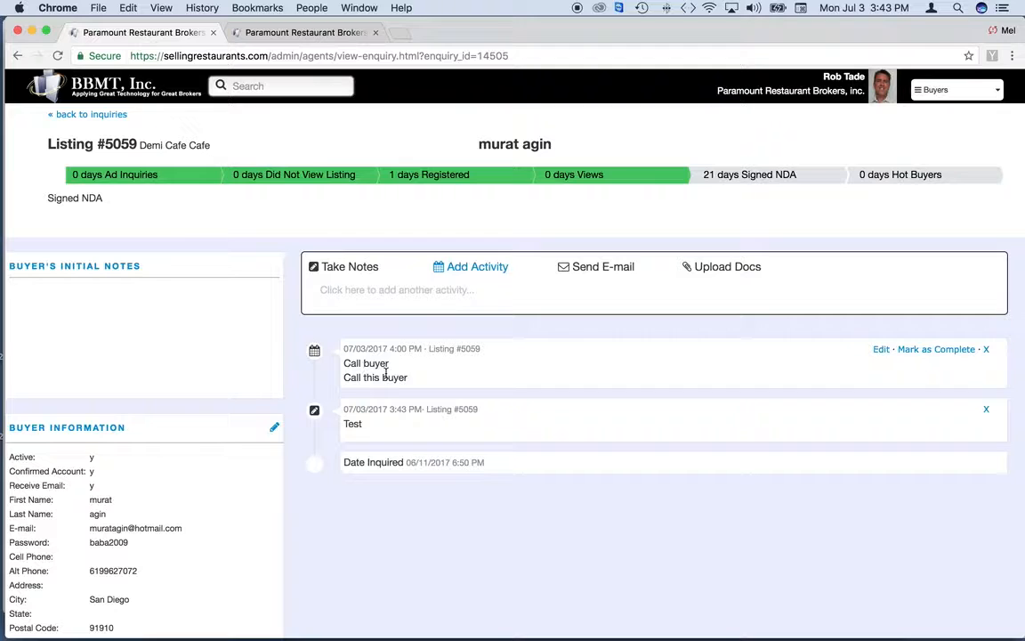
Compose an email titled 'Cafe in San Diego' asking if the buyer is still interested in the cafe
{"action": "left_click", "coordinate": [596, 266]}
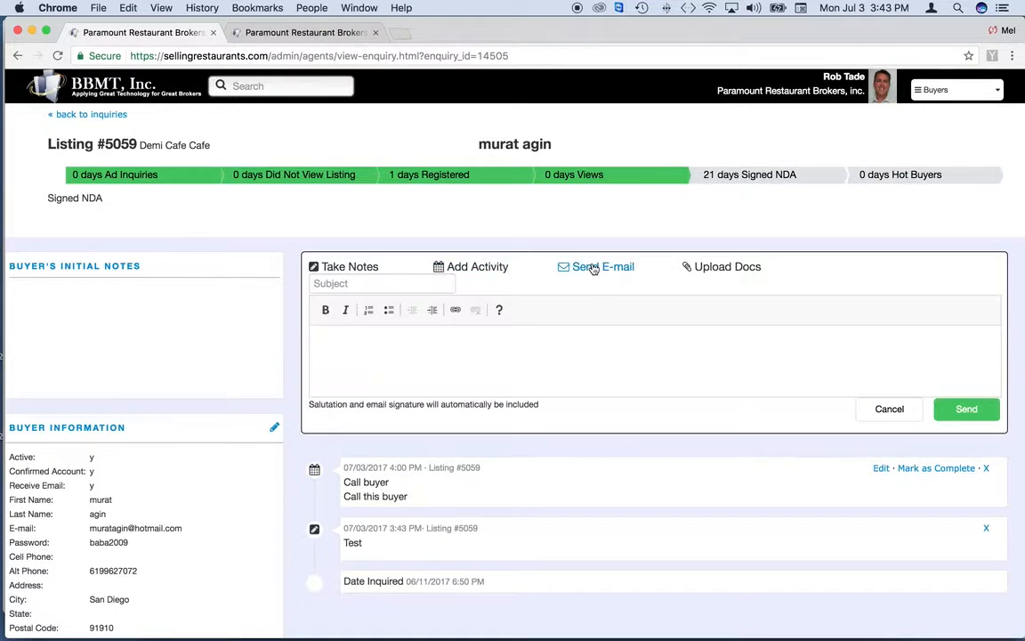
{"action": "left_click", "coordinate": [350, 284]}
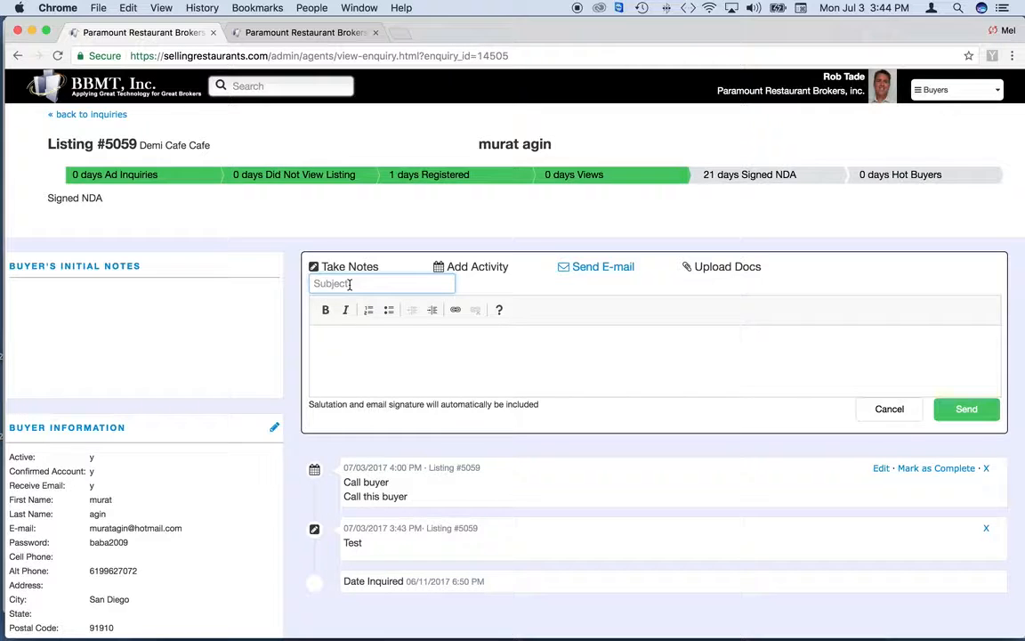
{"action": "type", "text": "Cafe in San Diego"}
{"action": "left_click", "coordinate": [398, 348]}
{"action": "type", "text": "Hello"}
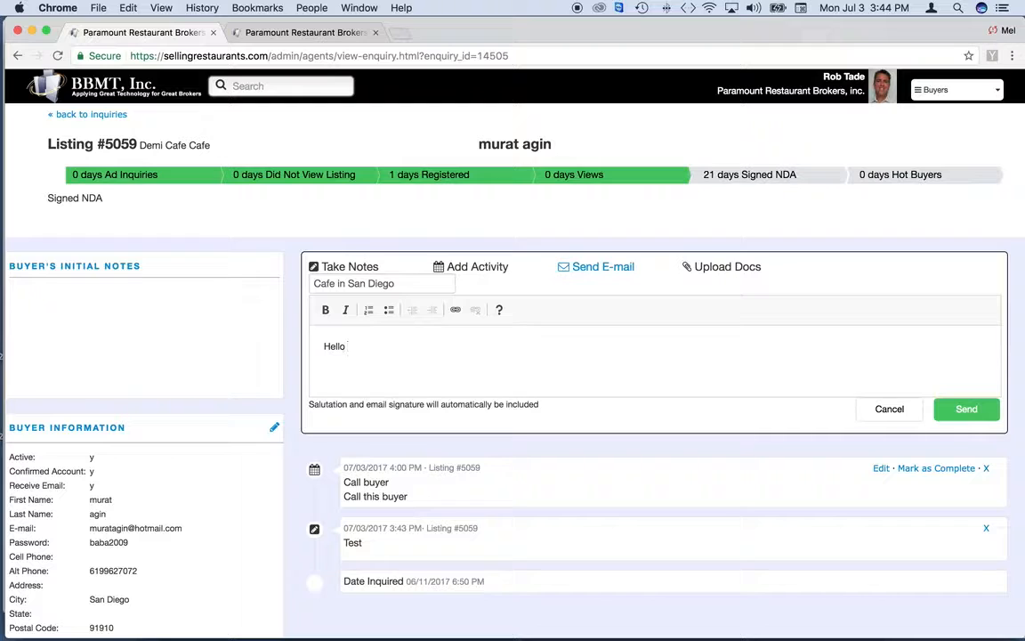
{"action": "type", "text": "Murat,"}
{"action": "key", "text": "Return"}
{"action": "key", "text": "Return"}
{"action": "key", "text": "Return"}
{"action": "type", "text": "Aer you still"}
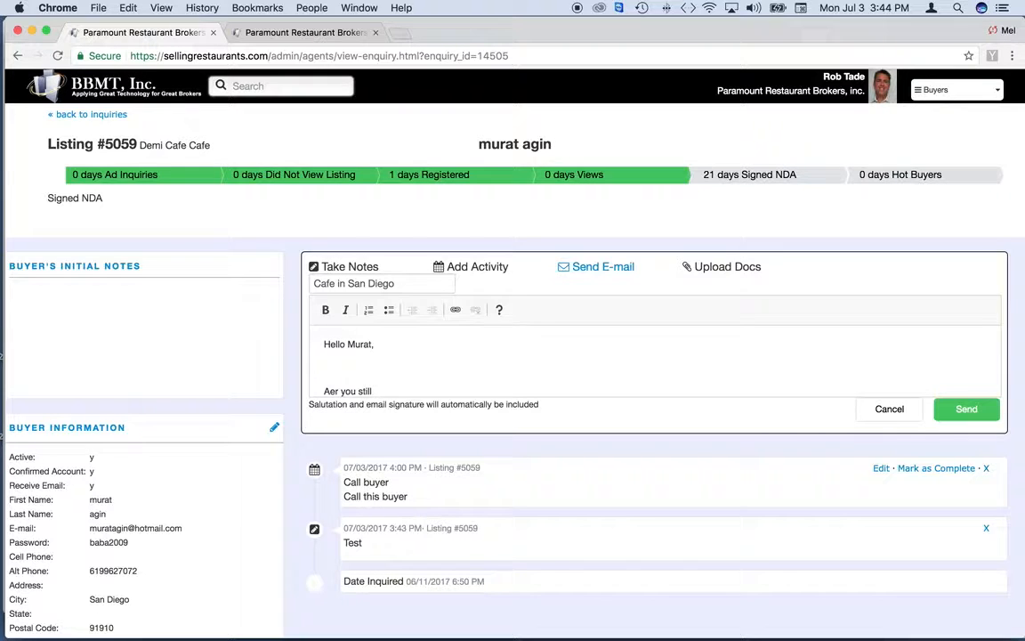
{"action": "type", "text": " interested in teh"}
{"action": "key", "text": "BackSpace"}
{"action": "key", "text": "BackSpace"}
{"action": "type", "text": "he cafe"}
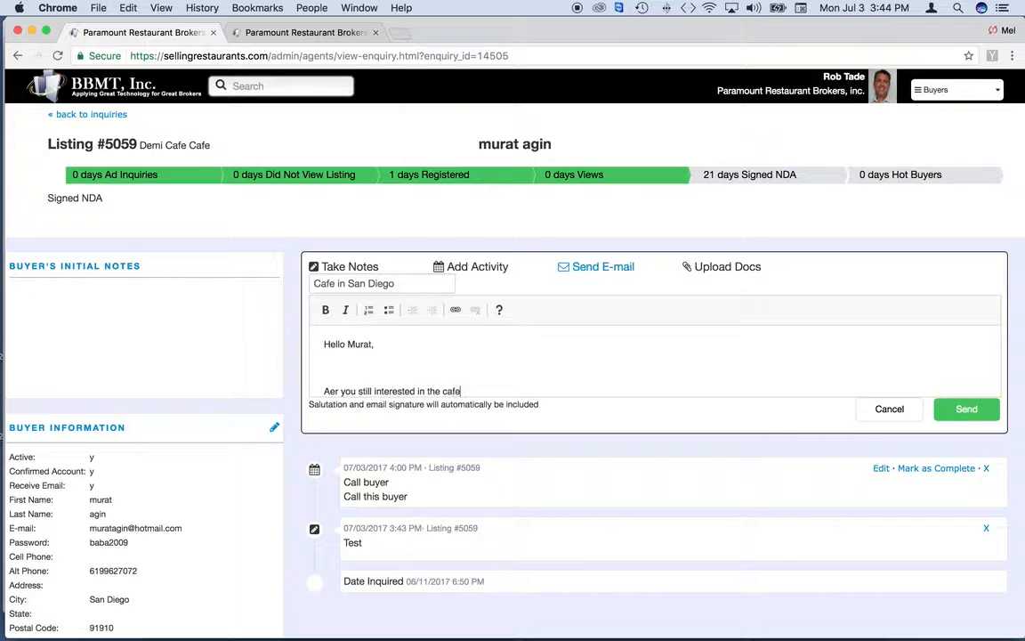
{"action": "type", "text": " in San Diego Area."}
Send the email and check the new entry in the timeline
{"action": "scroll", "coordinate": [600, 373], "scroll_direction": "down", "scroll_amount": 2}
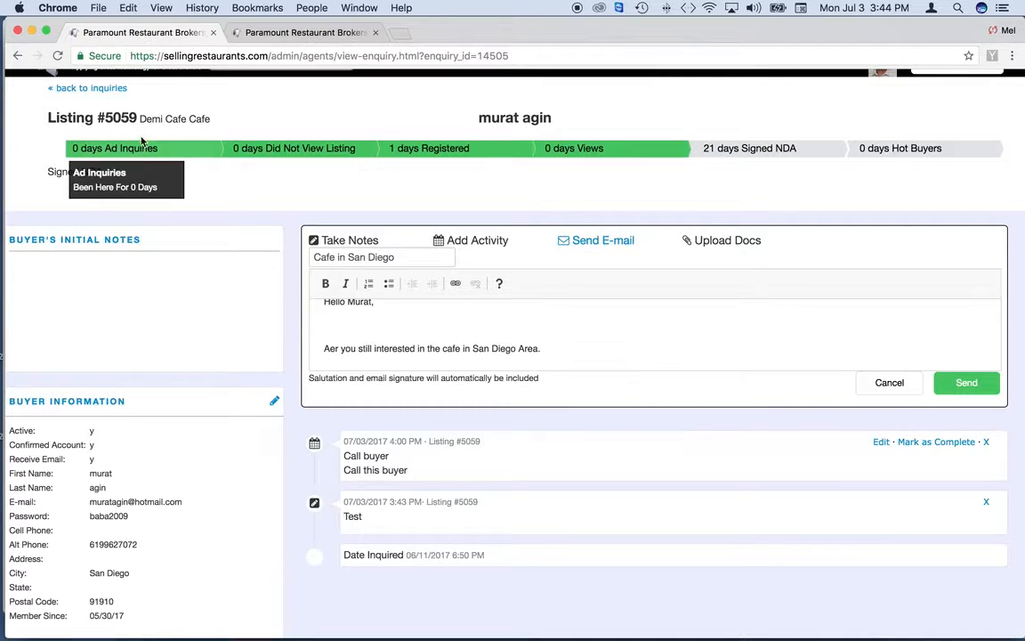
{"action": "left_click", "coordinate": [60, 57]}
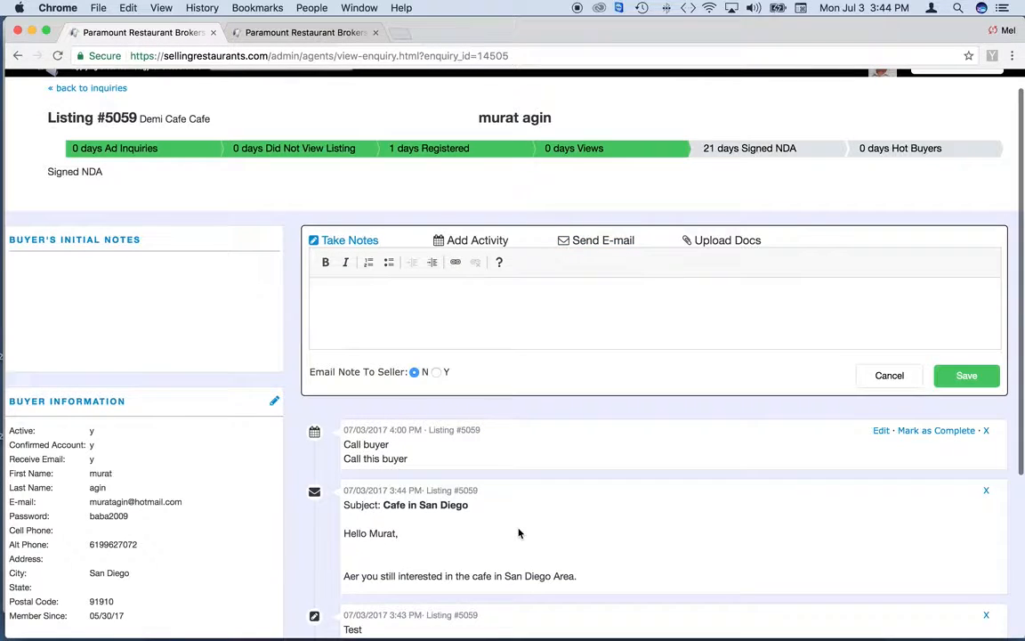
{"action": "scroll", "coordinate": [469, 481], "scroll_direction": "down", "scroll_amount": 2}
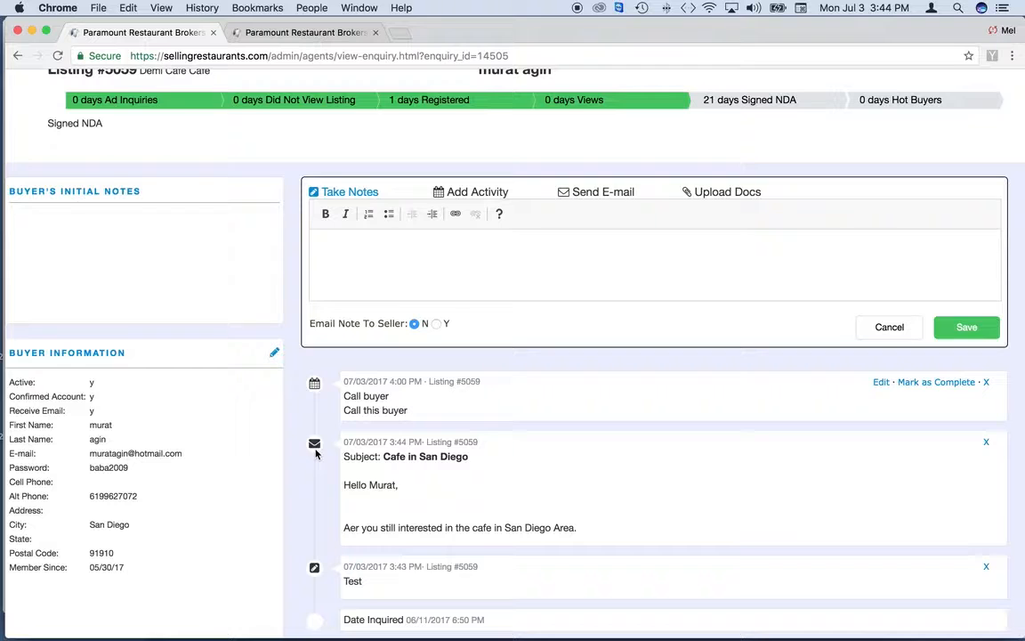
{"action": "scroll", "coordinate": [382, 568], "scroll_direction": "down", "scroll_amount": 3}
{"action": "scroll", "coordinate": [372, 572], "scroll_direction": "up", "scroll_amount": 2}
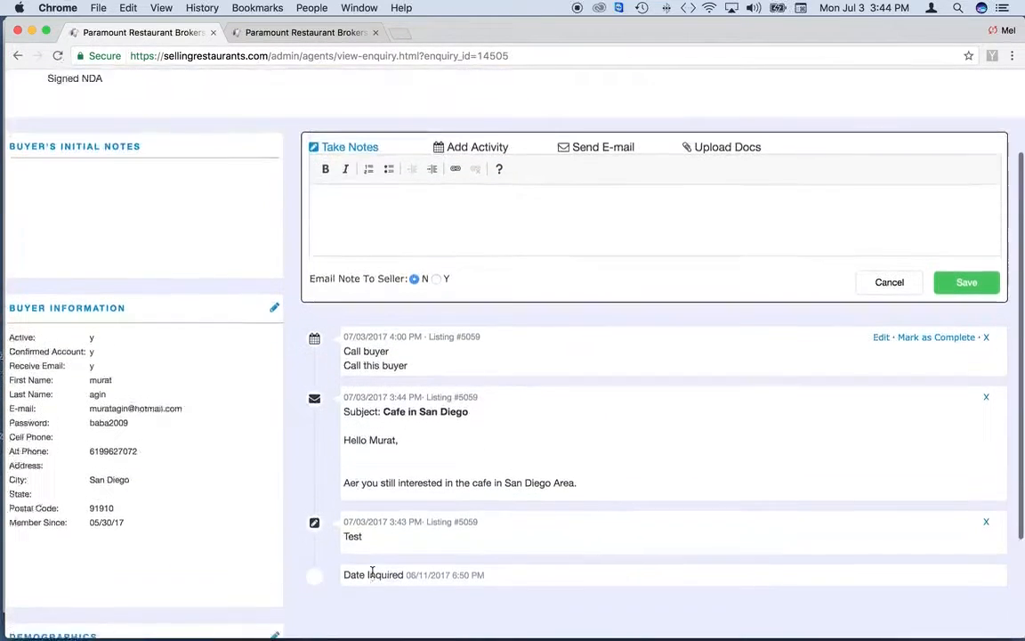
{"action": "scroll", "coordinate": [372, 573], "scroll_direction": "up", "scroll_amount": 2}
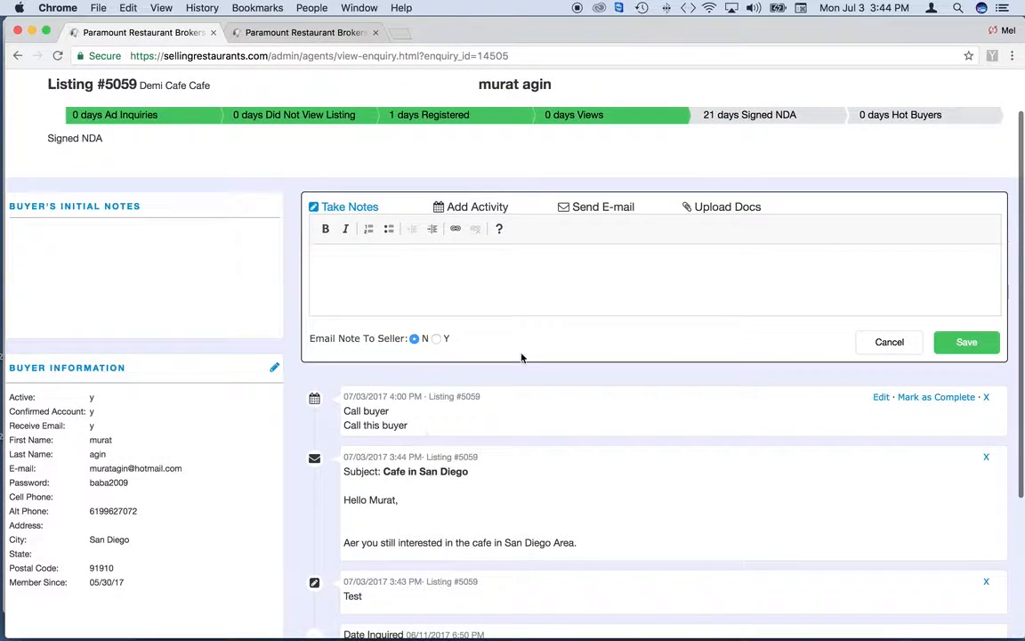
Start a document upload titled 'Buyer Profile'
{"action": "left_click", "coordinate": [726, 207]}
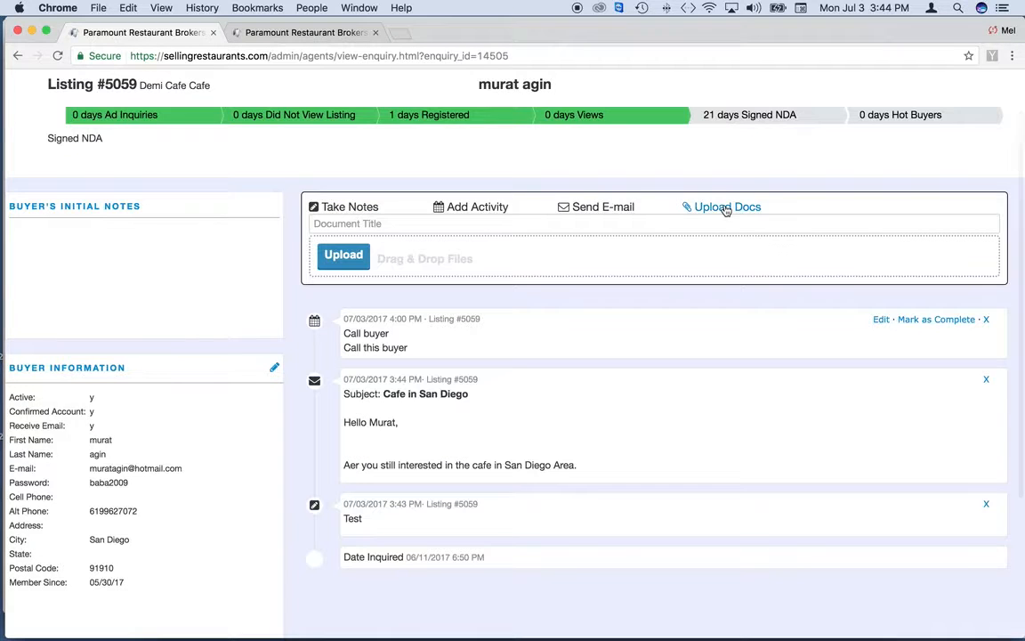
{"action": "left_click", "coordinate": [341, 226]}
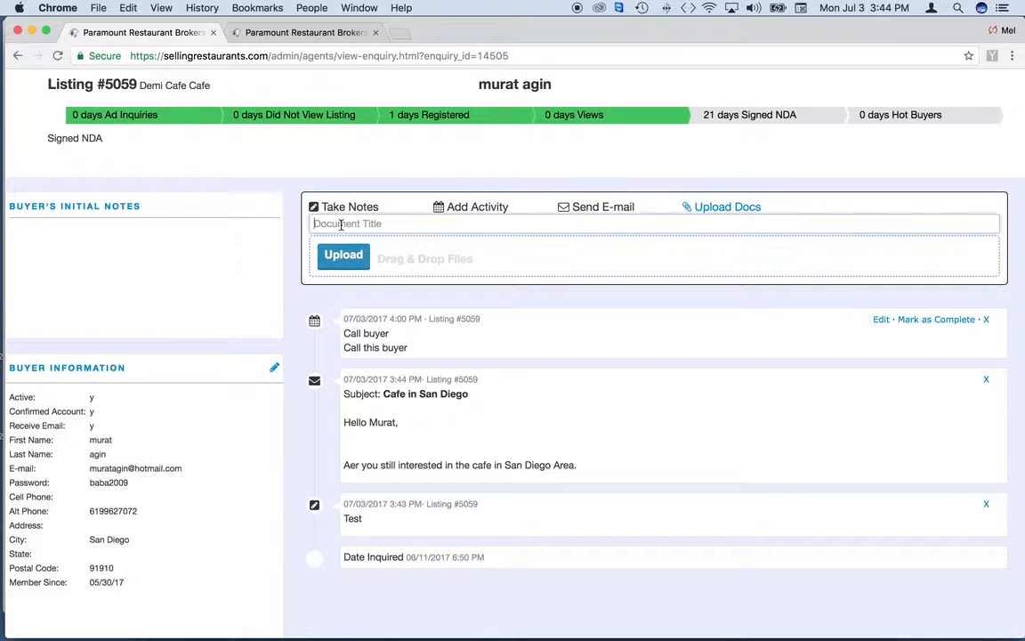
{"action": "type", "text": "P"}
{"action": "key", "text": "BackSpace"}
{"action": "type", "text": "Buyer Profile"}
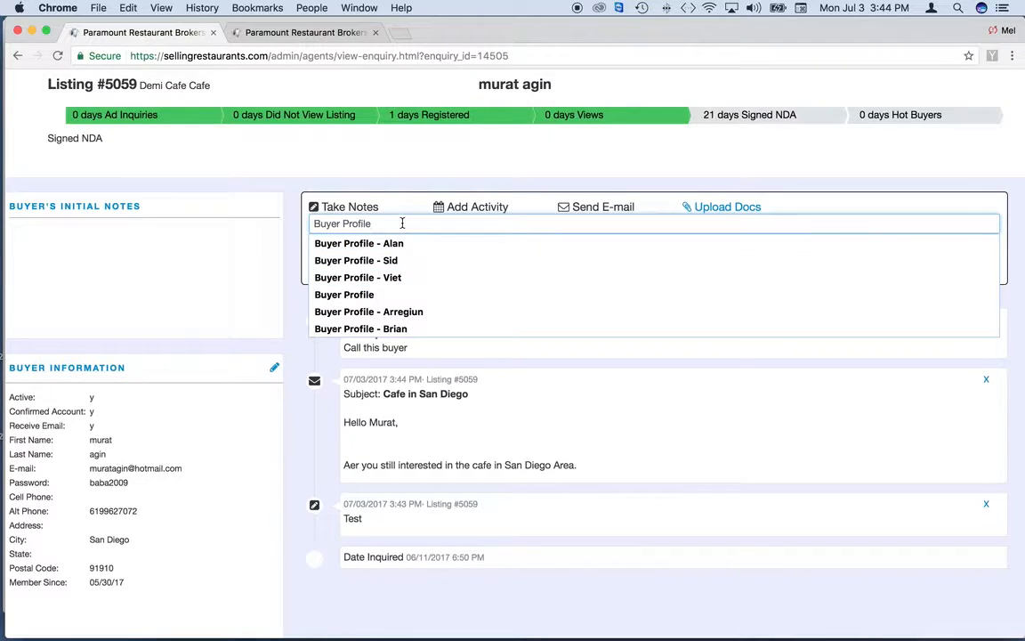
{"action": "left_click", "coordinate": [290, 258]}
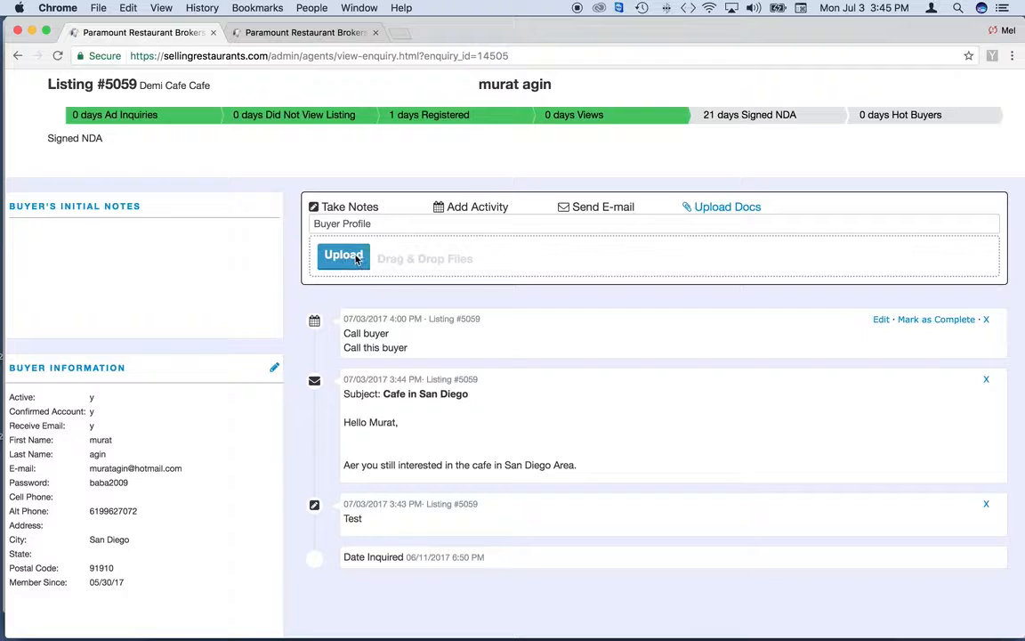
Upload 5092 Equipment List.pdf from the Listings folder as the Buyer Profile document
{"action": "left_click", "coordinate": [343, 256]}
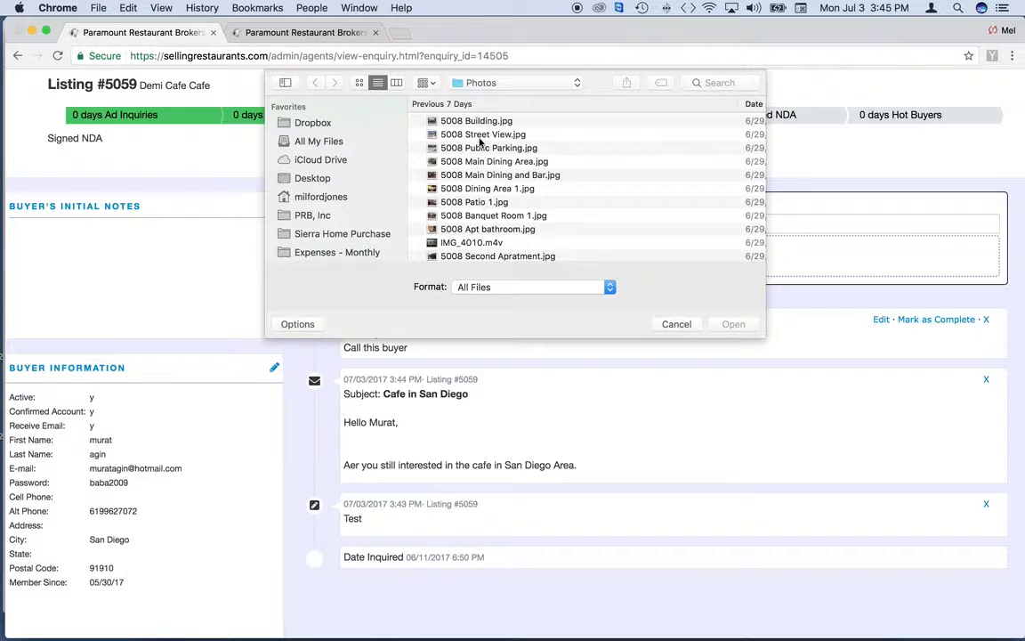
{"action": "left_click", "coordinate": [480, 124]}
{"action": "scroll", "coordinate": [330, 213], "scroll_direction": "down", "scroll_amount": 3}
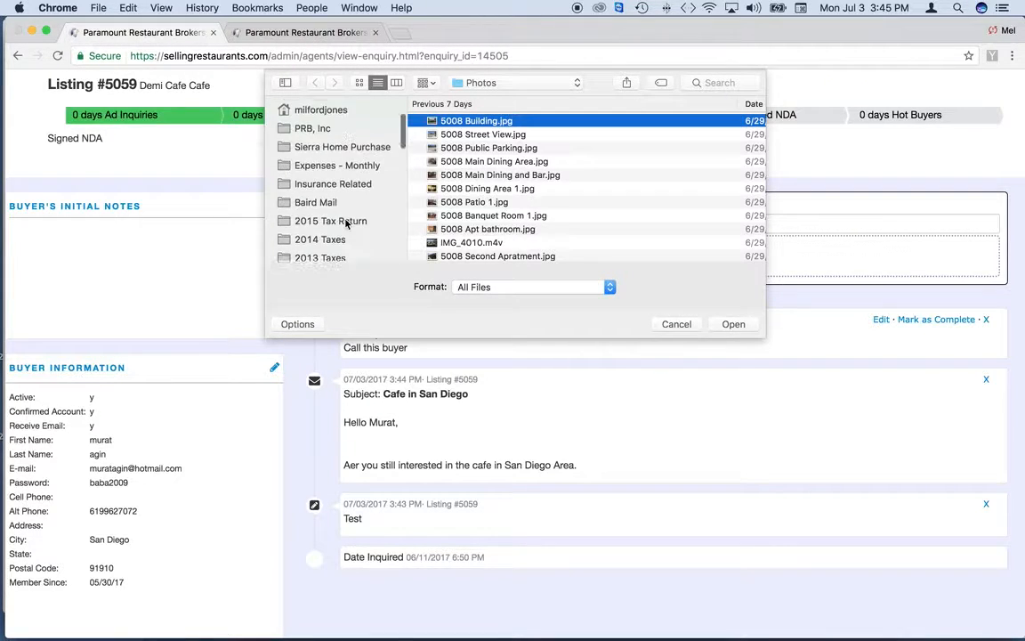
{"action": "scroll", "coordinate": [342, 213], "scroll_direction": "down", "scroll_amount": 5}
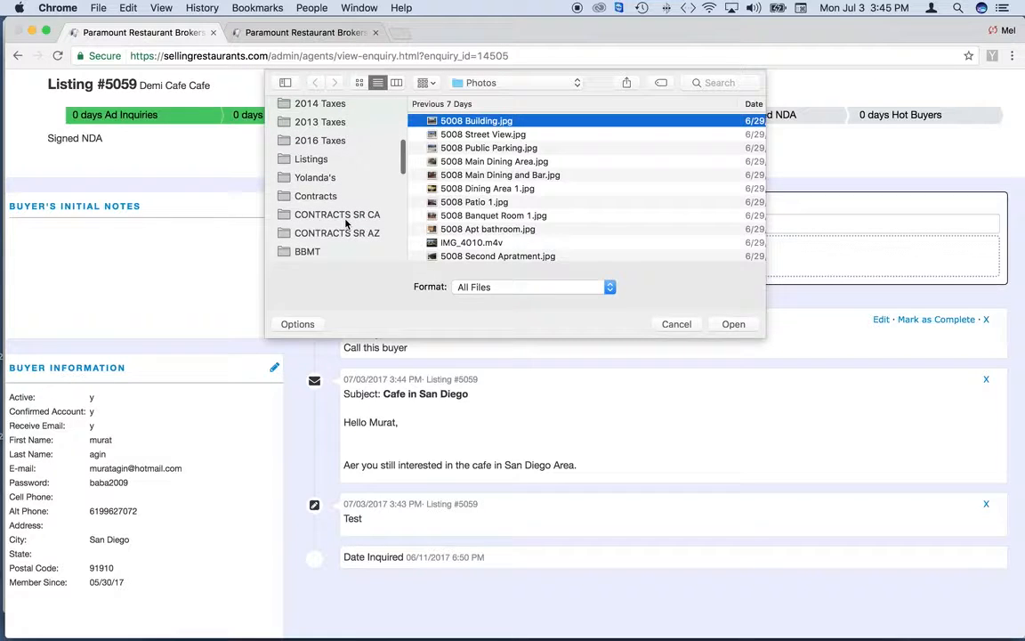
{"action": "left_click", "coordinate": [311, 160]}
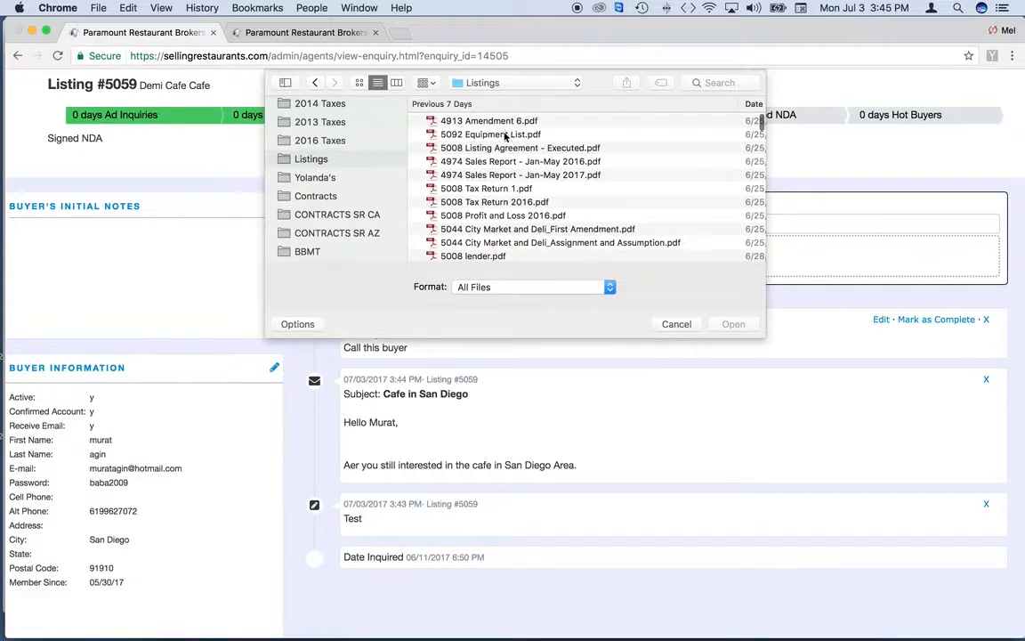
{"action": "left_click", "coordinate": [498, 134]}
{"action": "left_click", "coordinate": [733, 324]}
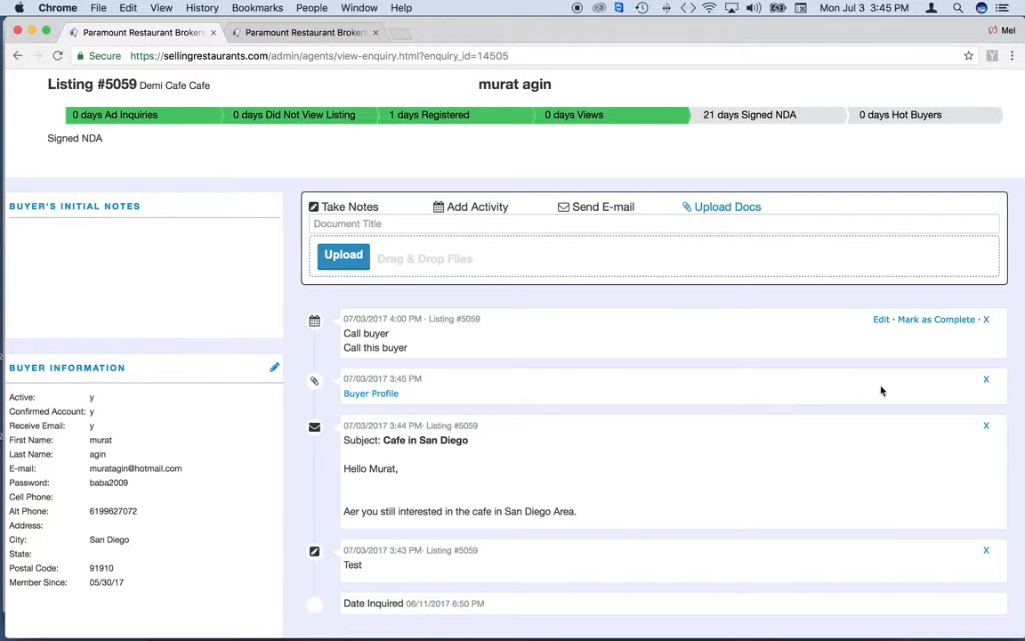
Delete the Buyer Profile document, Call buyer task, Cafe in San Diego email and Test note from the timeline
{"action": "left_click", "coordinate": [987, 382]}
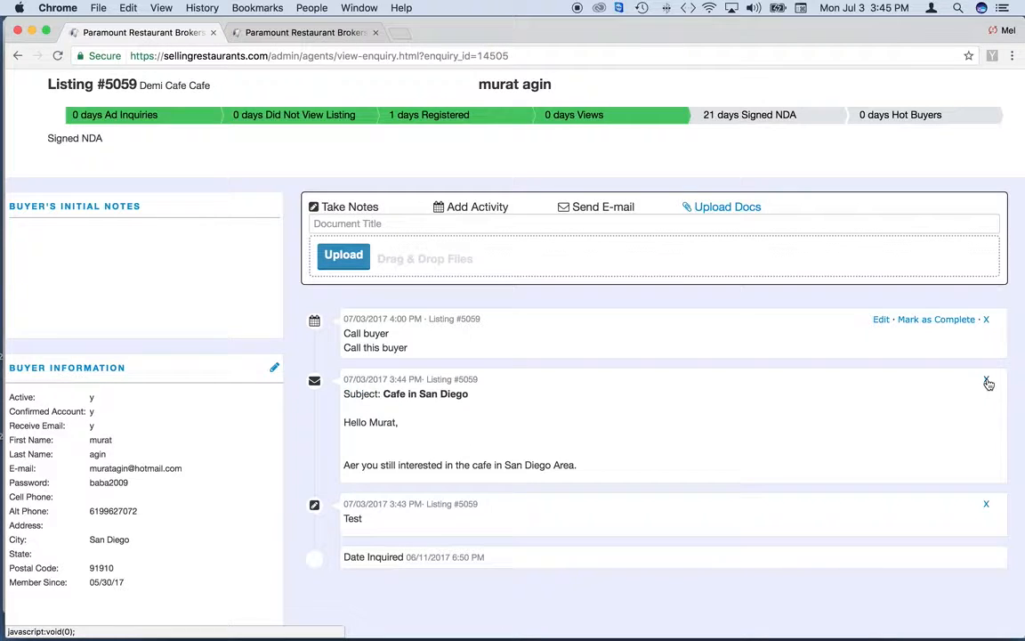
{"action": "left_click", "coordinate": [986, 322]}
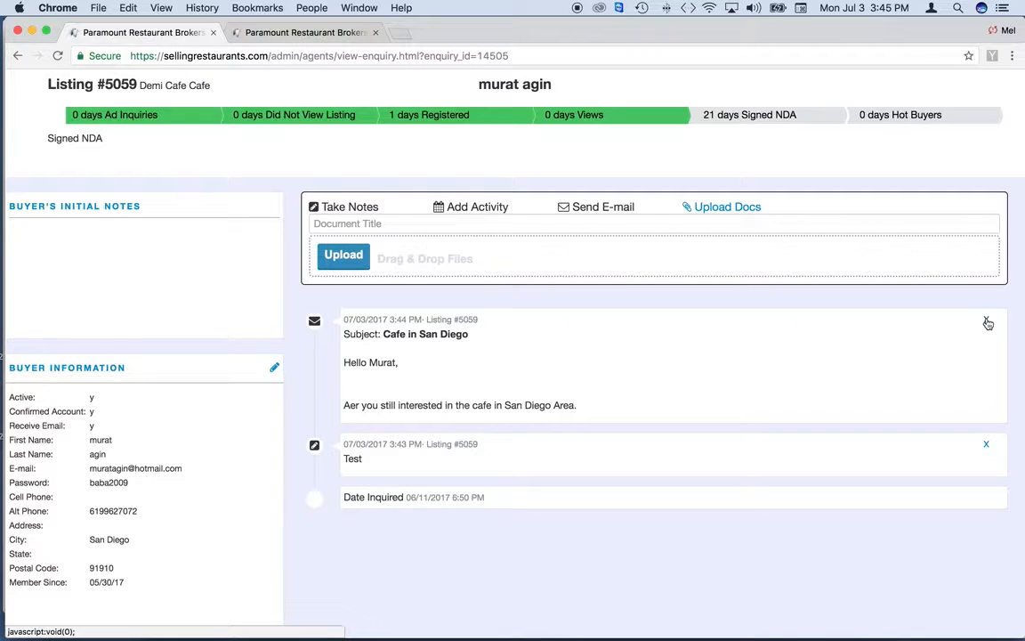
{"action": "left_click", "coordinate": [987, 322]}
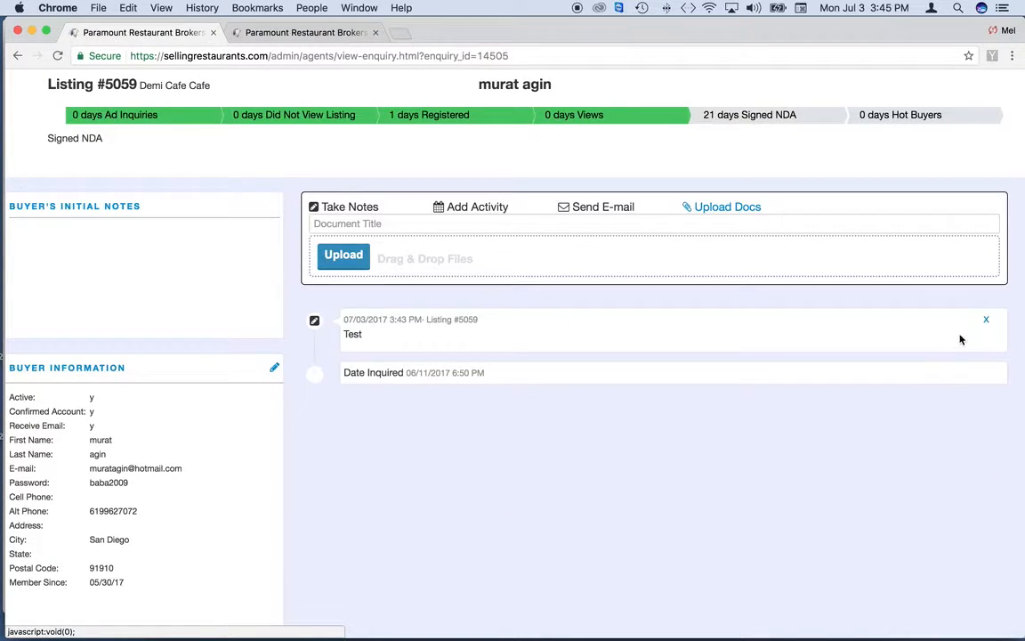
{"action": "left_click", "coordinate": [986, 322]}
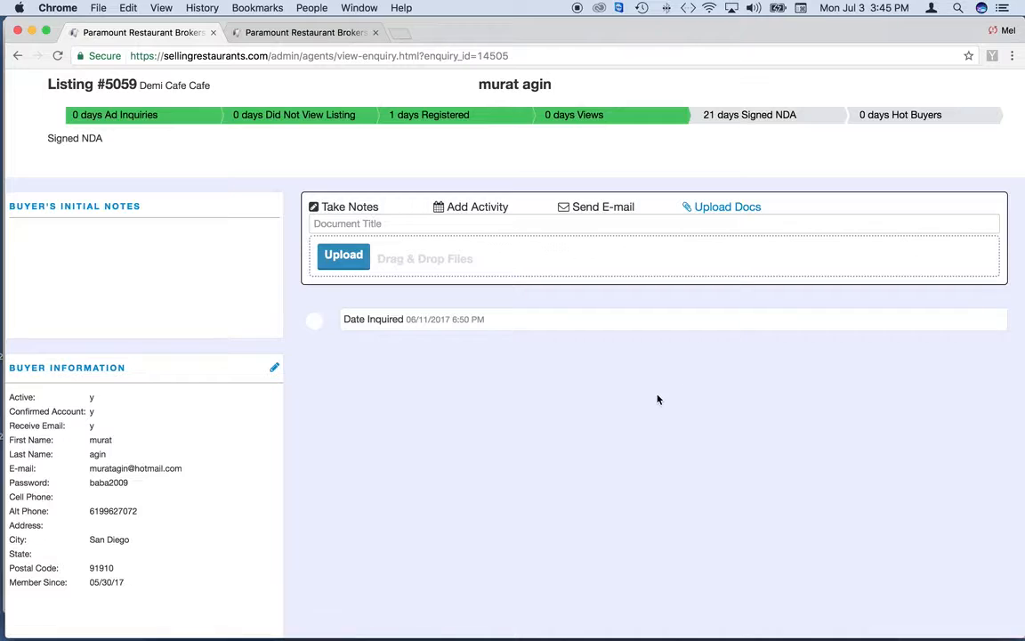